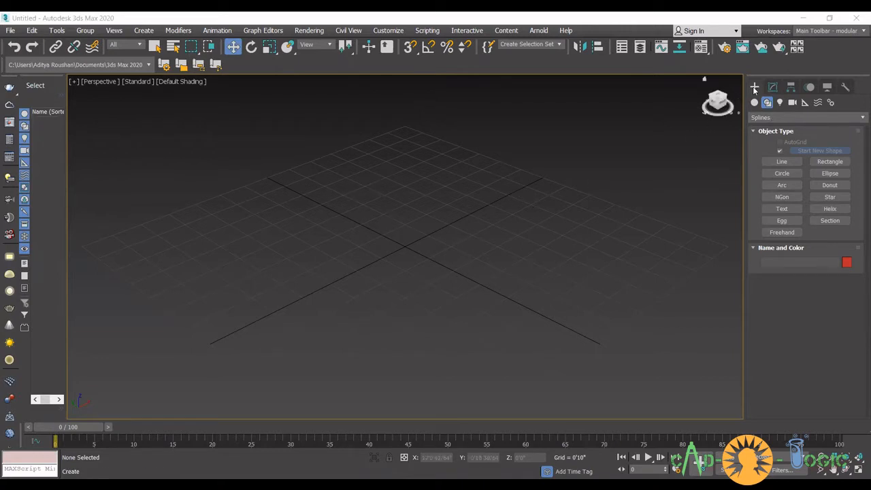
- Draw a closed, irregular zigzag spline of twelve straight-cornered points across the grid with the Line tool
left_click(754, 102)
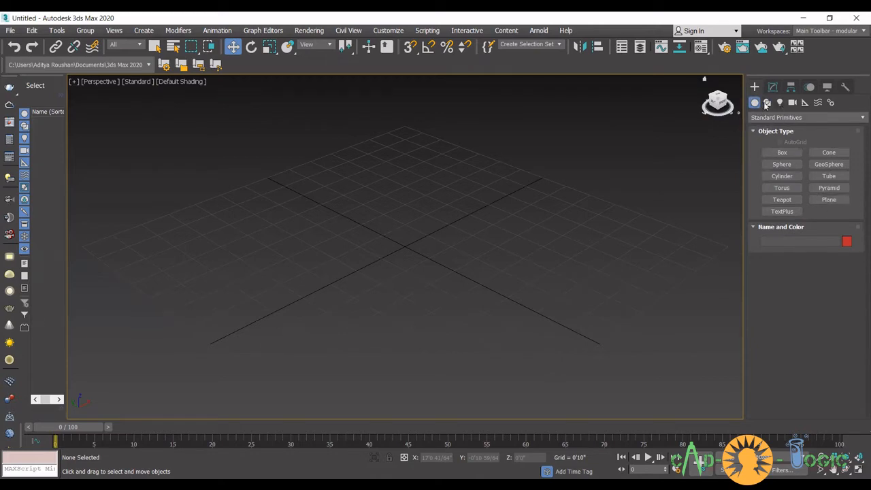
left_click(780, 162)
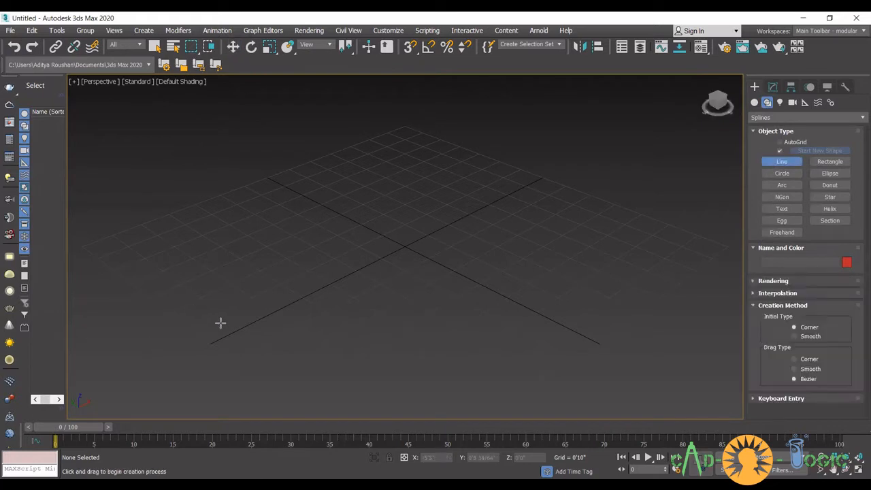
left_click(236, 335)
left_click(238, 234)
left_click(348, 295)
left_click(324, 228)
left_click(423, 190)
left_click(487, 245)
left_click(516, 155)
left_click(613, 285)
left_click(450, 345)
left_click(398, 396)
left_click(360, 331)
left_click(261, 364)
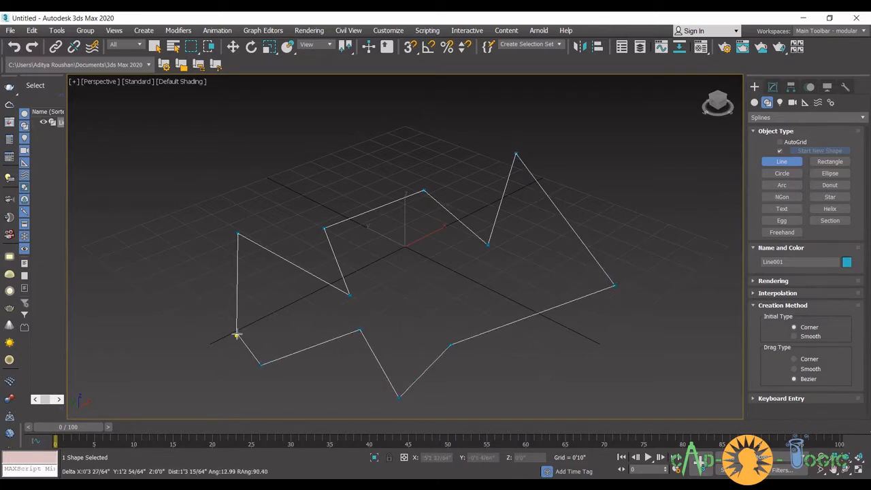
left_click(236, 334)
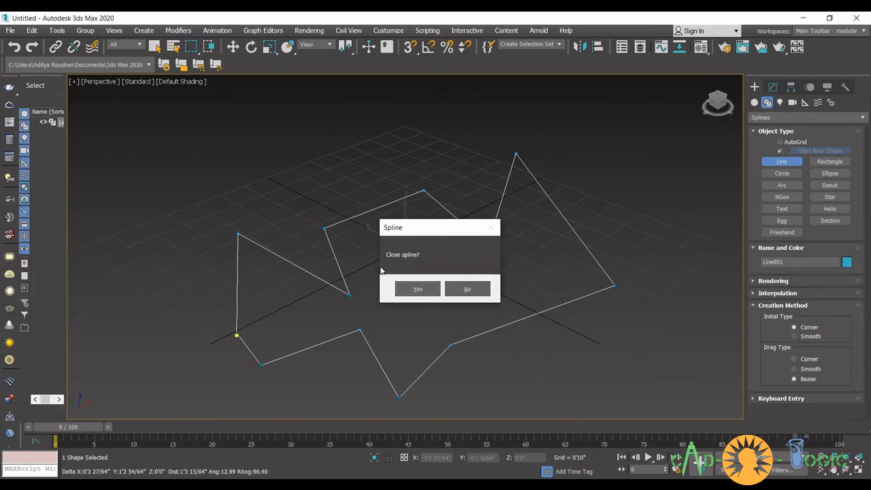
left_click(429, 287)
- Try raising the closed spline along the Z axis and undo the move
scroll(396, 326, "down", 5)
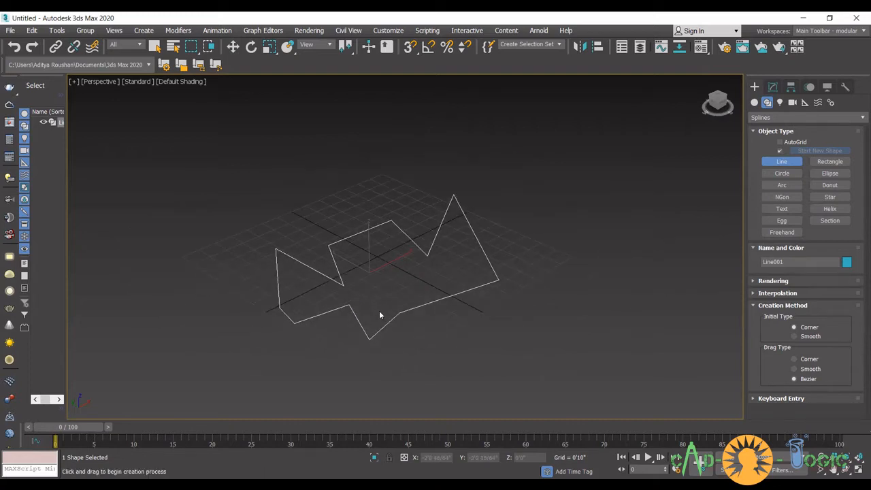
key("w")
left_click_drag(367, 244, 367, 196)
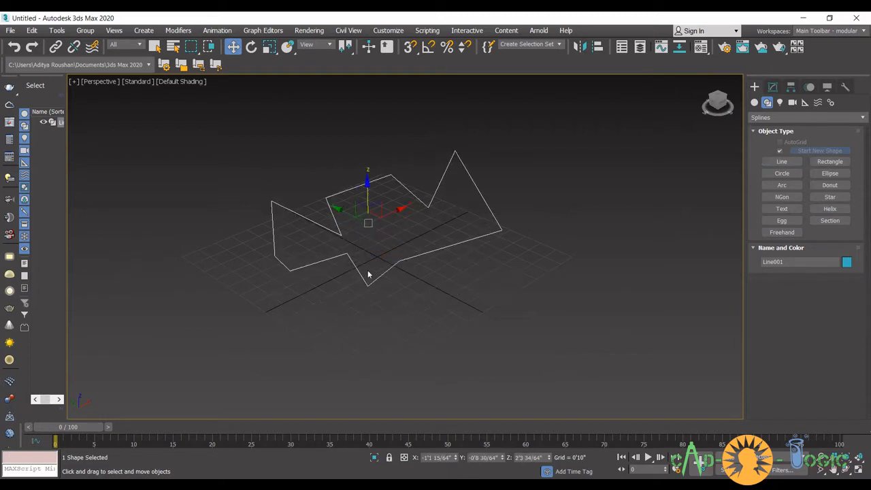
key("ctrl+z")
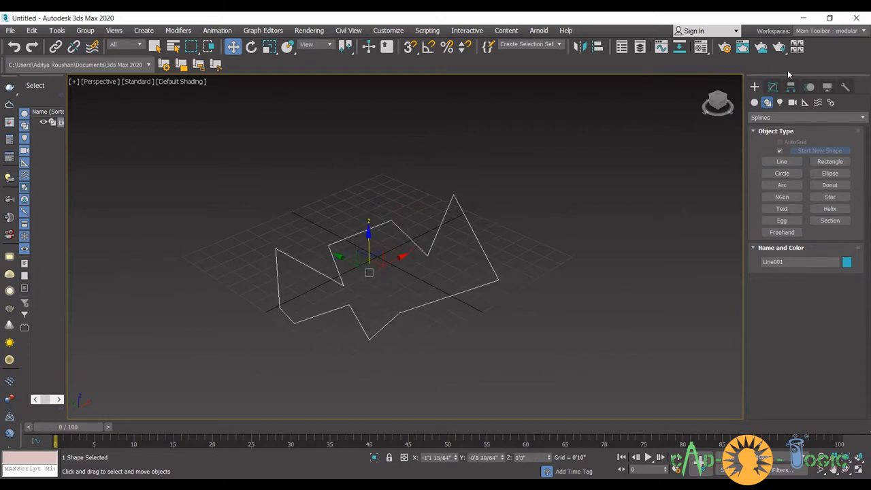
- Expand the line's sub-object levels, look at Vertex, Segment and Spline, and return to vertex editing
left_click(772, 86)
left_click(754, 190)
left_click(776, 199)
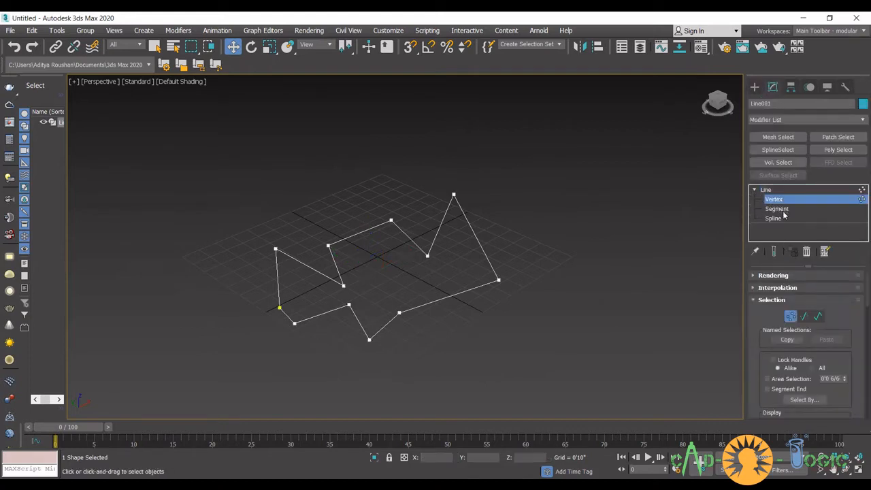
left_click(782, 209)
left_click(777, 218)
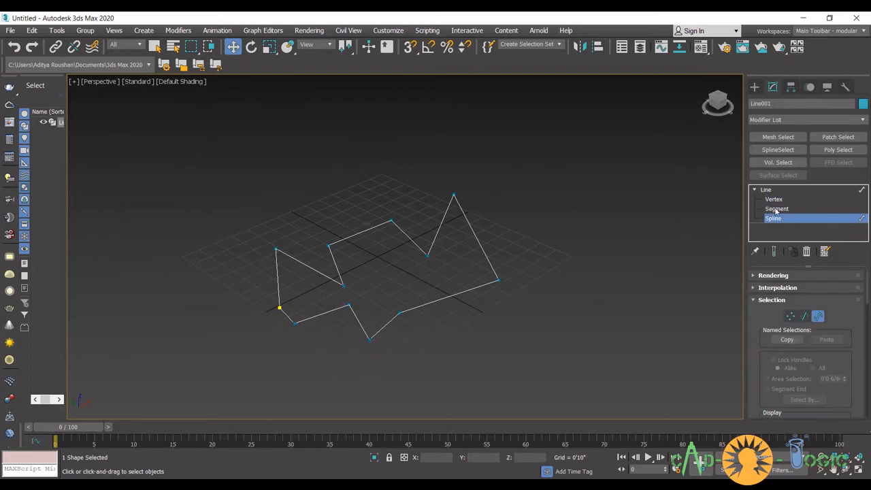
left_click(773, 198)
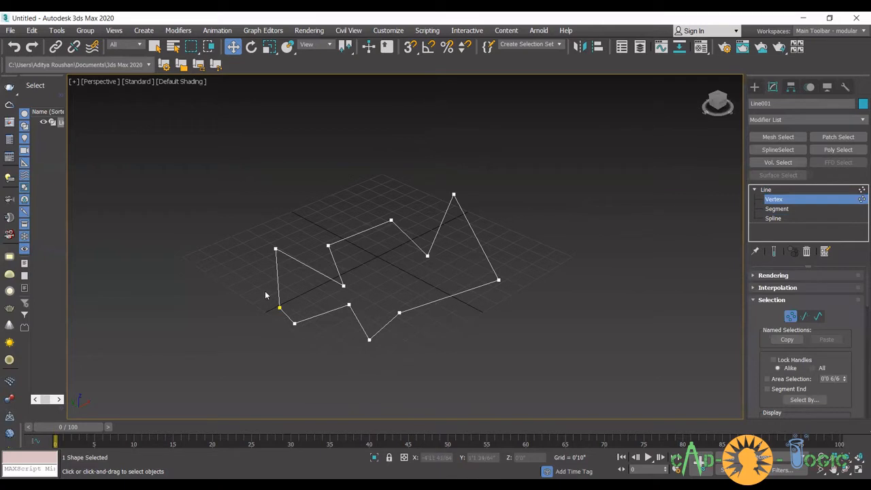
- Select the spline's starting vertex and shift it along the X axis to about X -5'3"
left_click(280, 307)
mouse_move(312, 289)
left_mouse_down()
mouse_move(276, 306)
mouse_move(323, 302)
mouse_move(302, 306)
mouse_move(315, 303)
left_mouse_up()
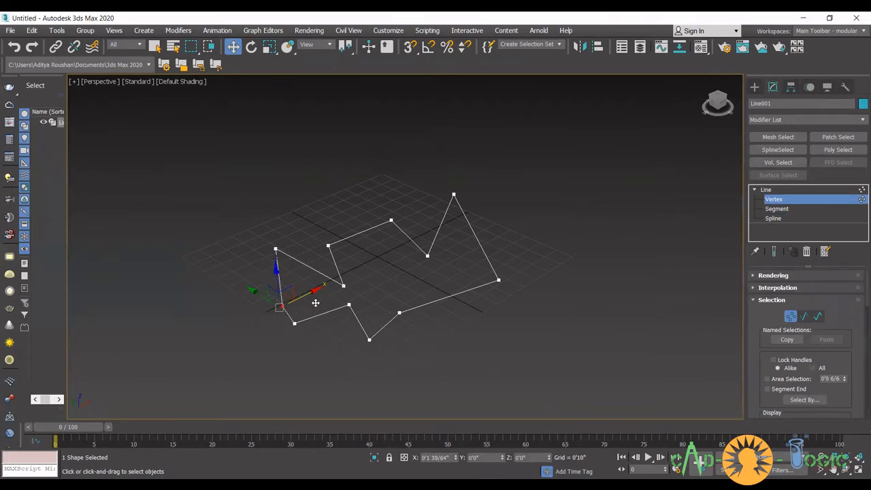
scroll(281, 306, "up", 8)
scroll(281, 307, "down", 6)
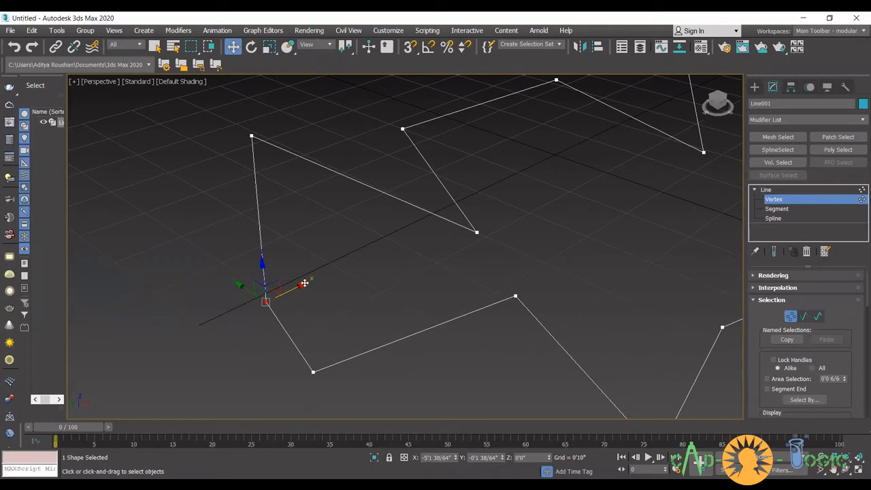
mouse_move(295, 288)
left_mouse_down()
mouse_move(292, 295)
mouse_move(311, 284)
mouse_move(297, 289)
left_mouse_up()
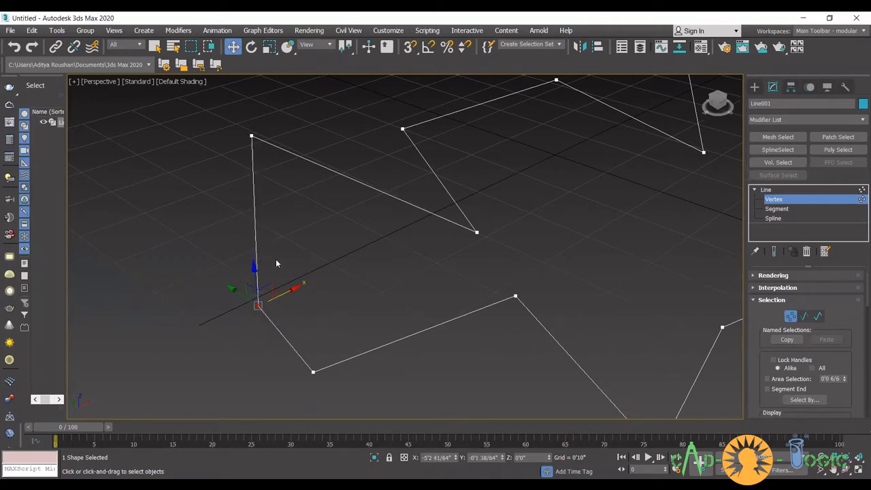
- Convert the starting vertex to Bezier Corner and bend the segment toward the lower neighbouring vertex with its tangent handle
right_click(273, 257)
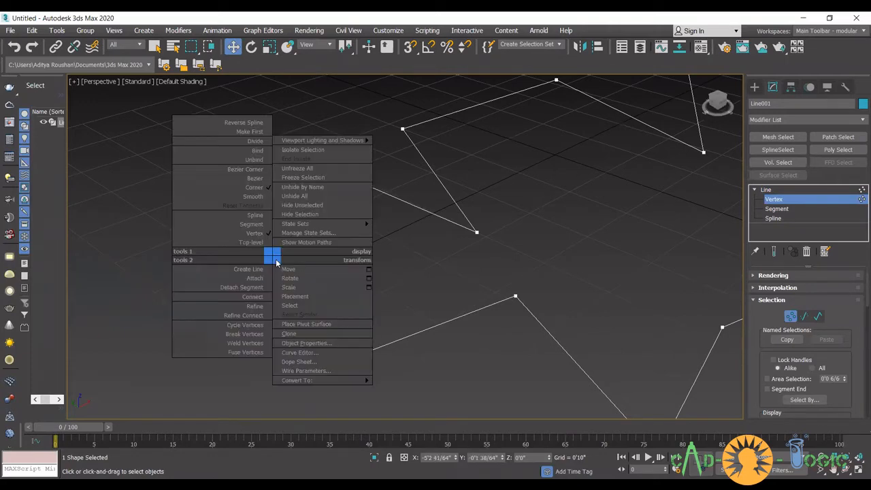
left_click(264, 171)
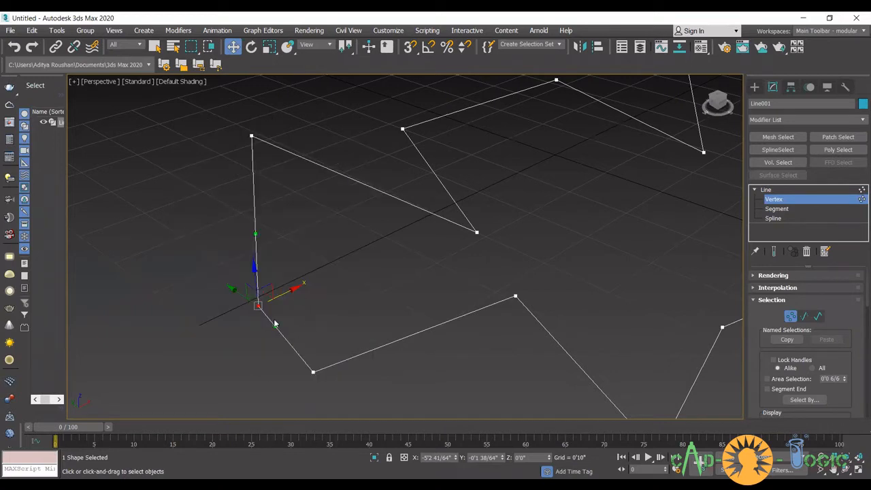
left_click_drag(274, 325, 324, 300)
scroll(312, 305, "up", 3)
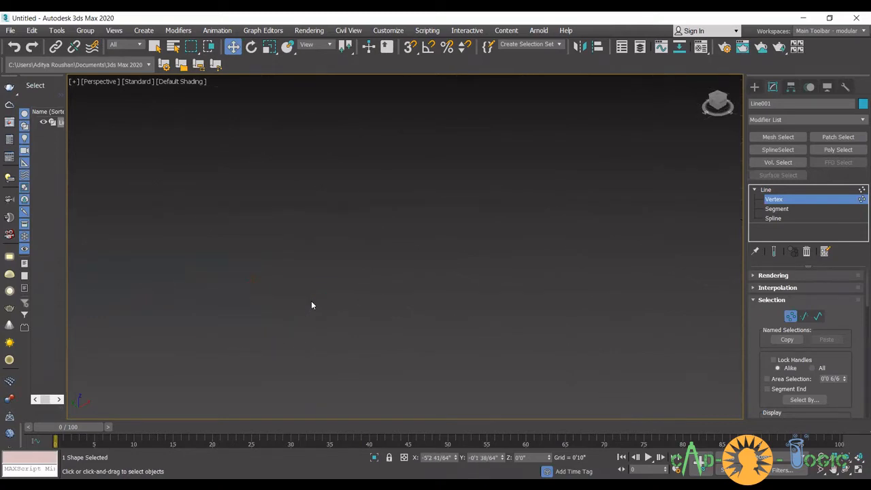
scroll(329, 303, "up", 5)
middle_click_drag(336, 298, 373, 294)
scroll(374, 293, "down", 5)
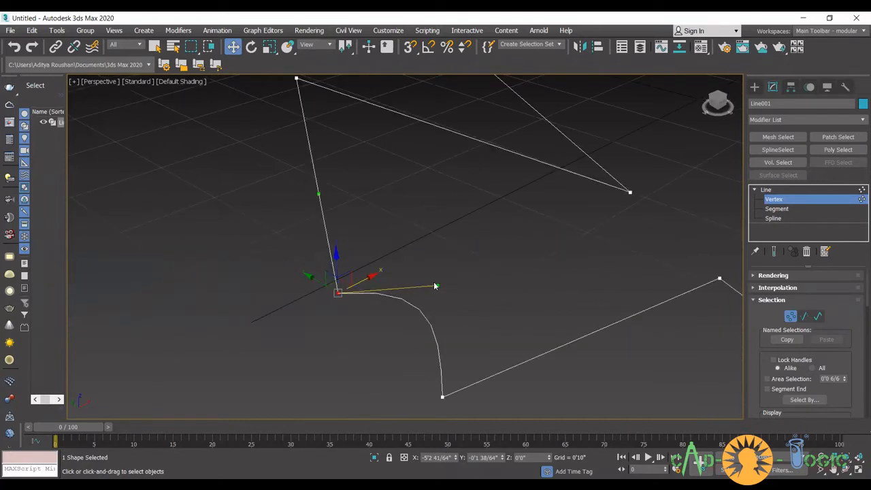
left_click_drag(425, 297, 343, 335)
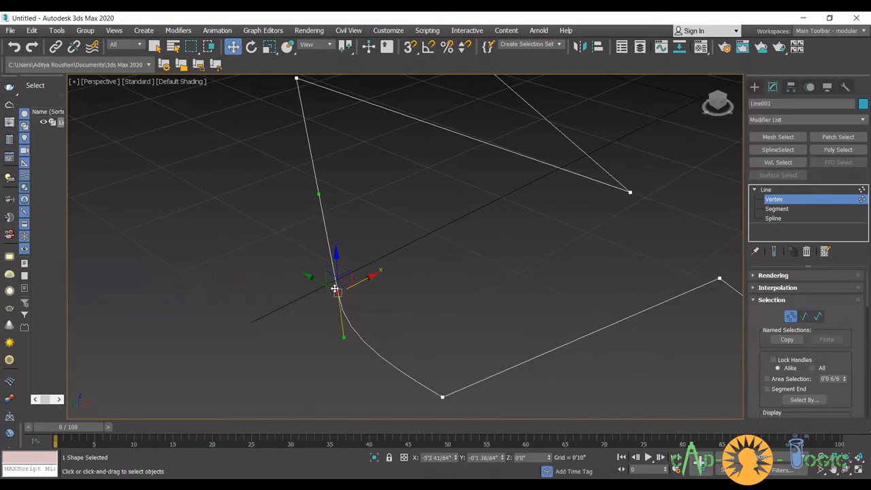
- Bend the segment toward the upper neighbouring vertex outward with its own handle and readjust the lower handle
left_click(319, 194)
left_click(338, 294)
left_click_drag(301, 197, 261, 332)
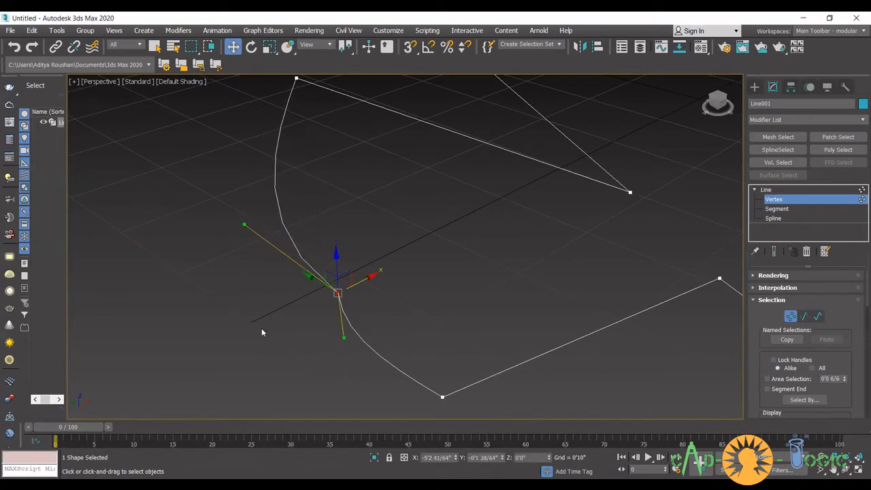
left_click_drag(343, 338, 334, 361)
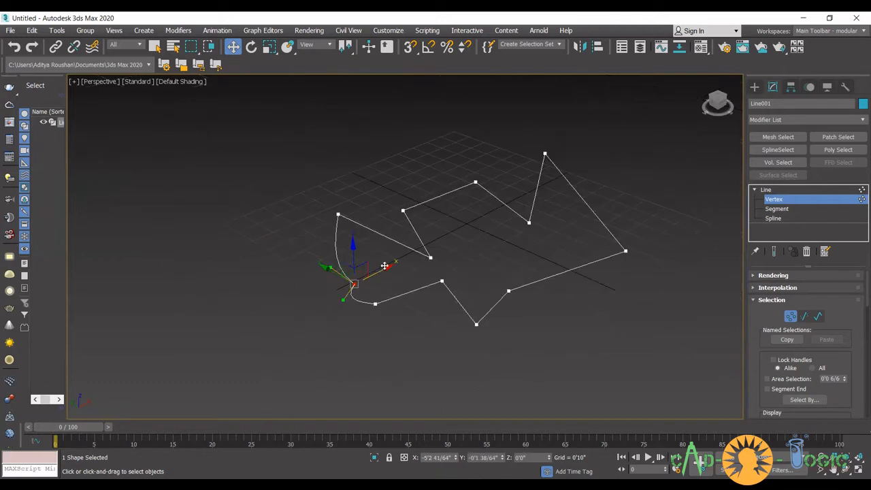
- Change the starting vertex to Bezier and swing its linked tangent handles to a nearly horizontal direction
middle_click_drag(385, 265, 369, 286)
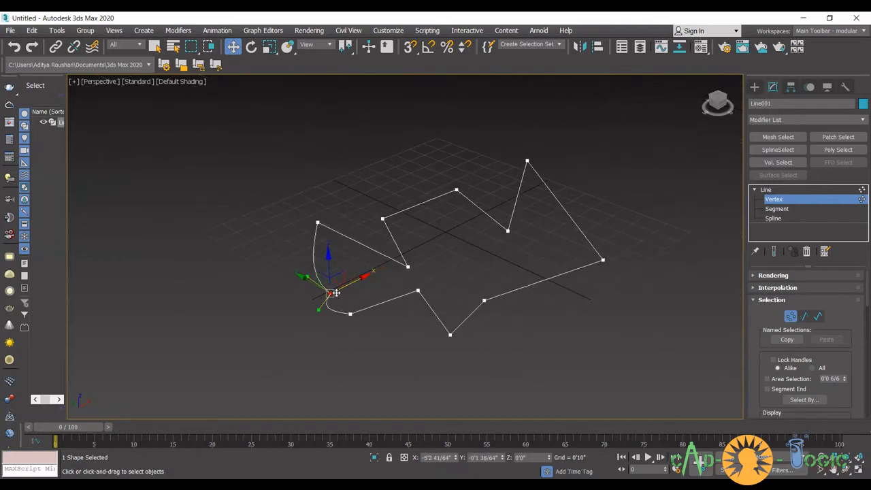
right_click(303, 291)
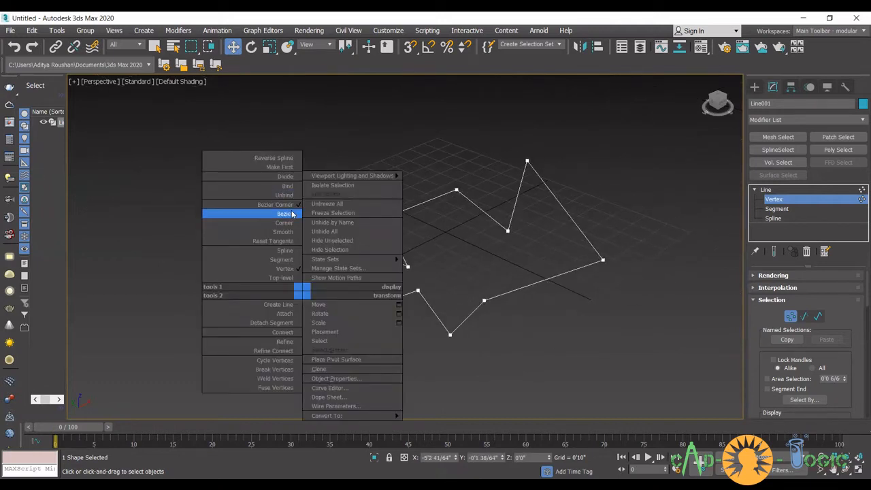
left_click(283, 215)
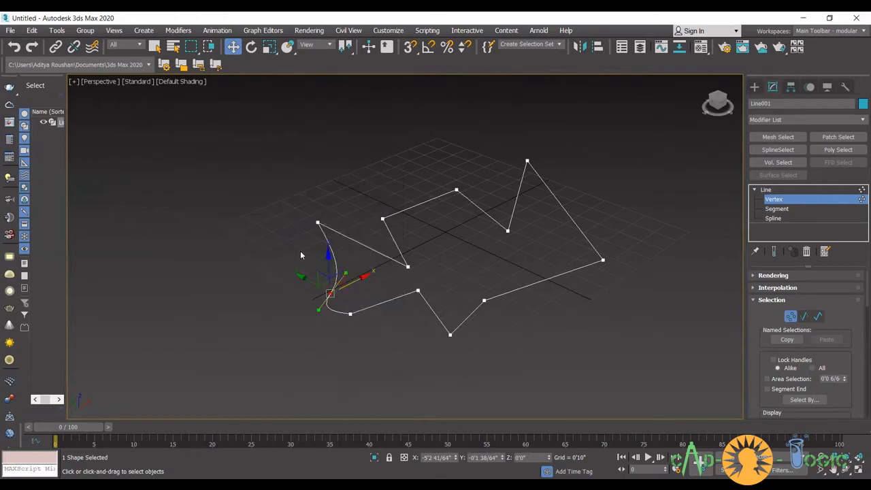
scroll(329, 294, "up", 2)
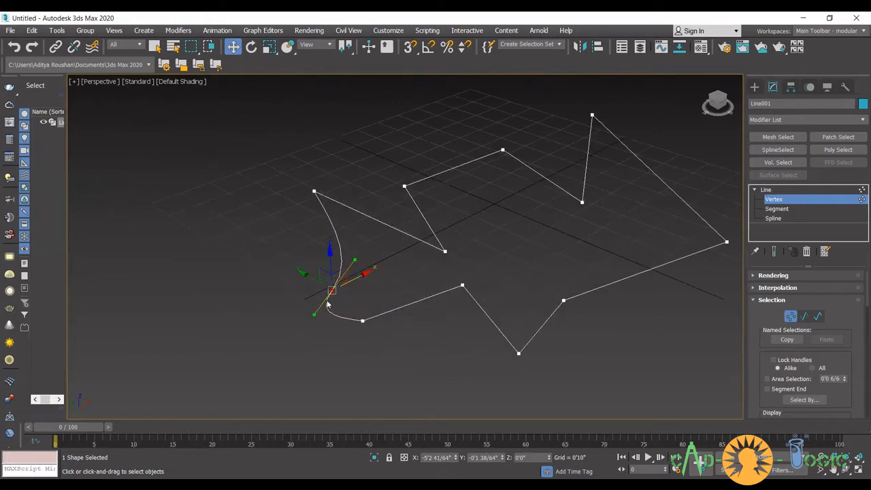
left_click_drag(315, 314, 342, 308)
mouse_move(295, 281)
left_mouse_down()
mouse_move(319, 271)
mouse_move(319, 306)
mouse_move(324, 270)
mouse_move(360, 251)
mouse_move(311, 292)
mouse_move(295, 289)
left_mouse_up()
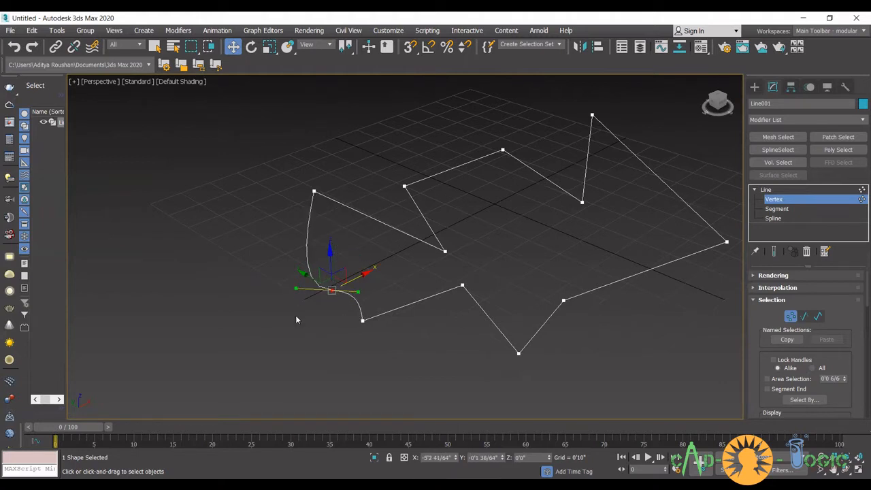
- Change the starting vertex to Corner so that both adjoining segments are straight
right_click(330, 293)
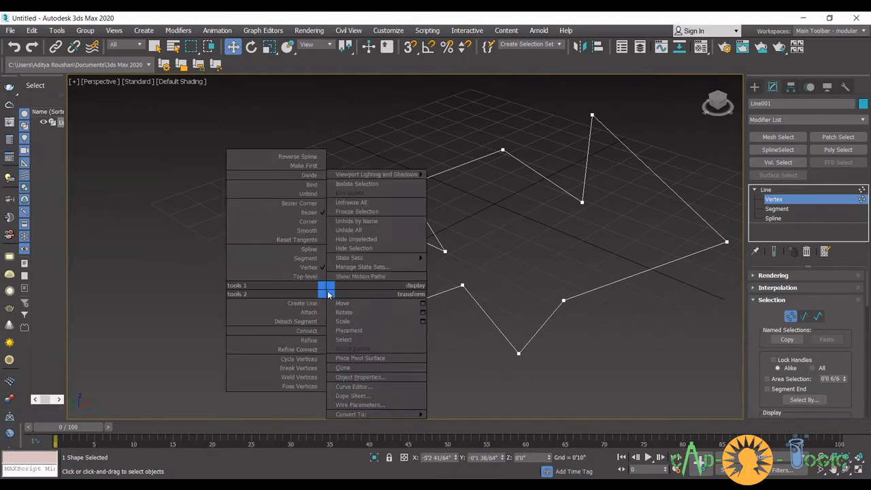
left_click(314, 222)
scroll(330, 288, "up", 3)
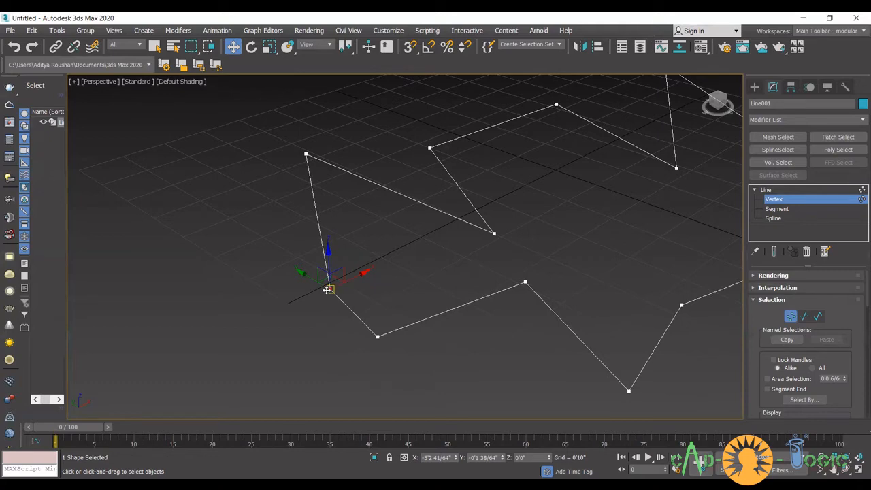
- Change the starting vertex to Smooth and move it along the X axis to about X -5'6"
right_click(316, 287)
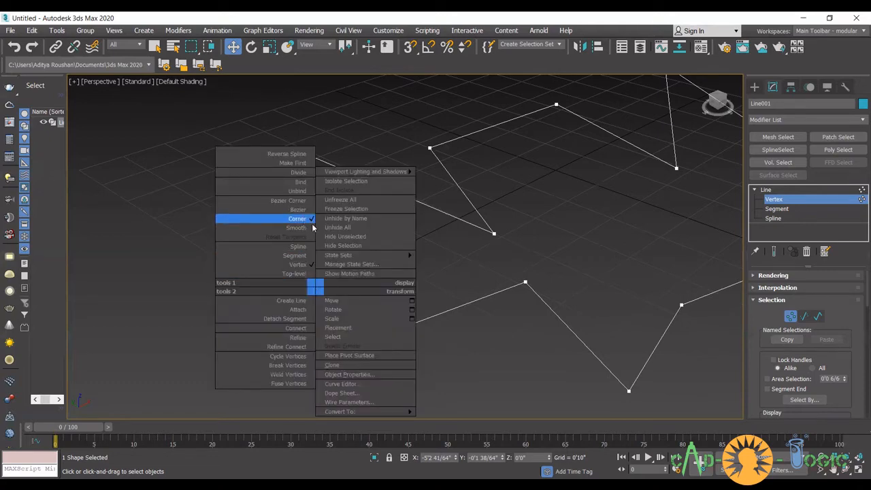
left_click(306, 228)
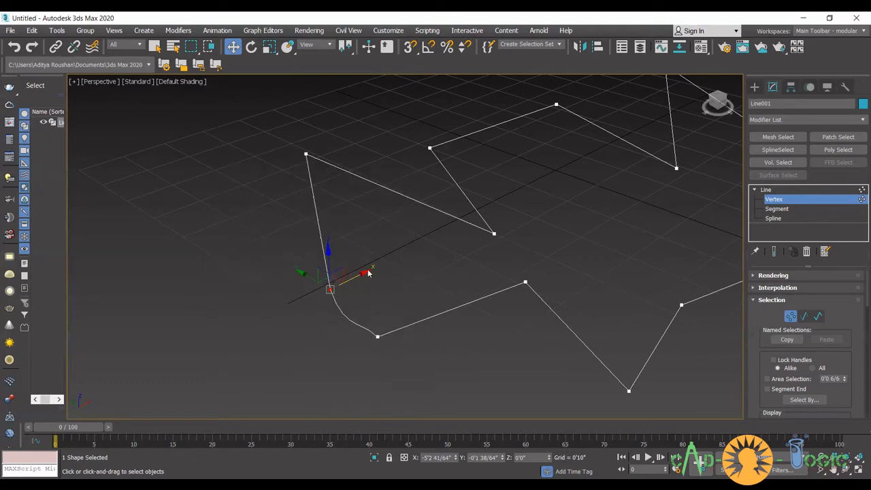
left_click_drag(366, 272, 339, 301)
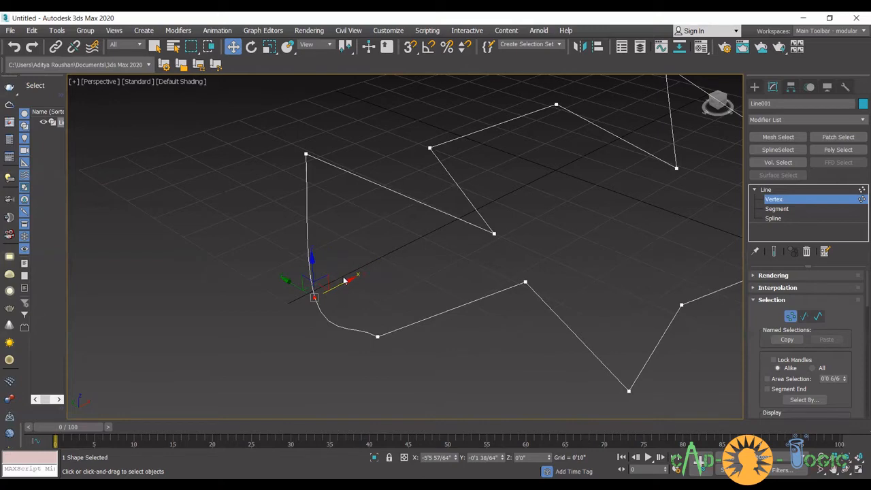
- Set the starting vertex back to Corner and move it along X and Y to about X -5'6", Y -0'4"
right_click(339, 294)
left_click(334, 223)
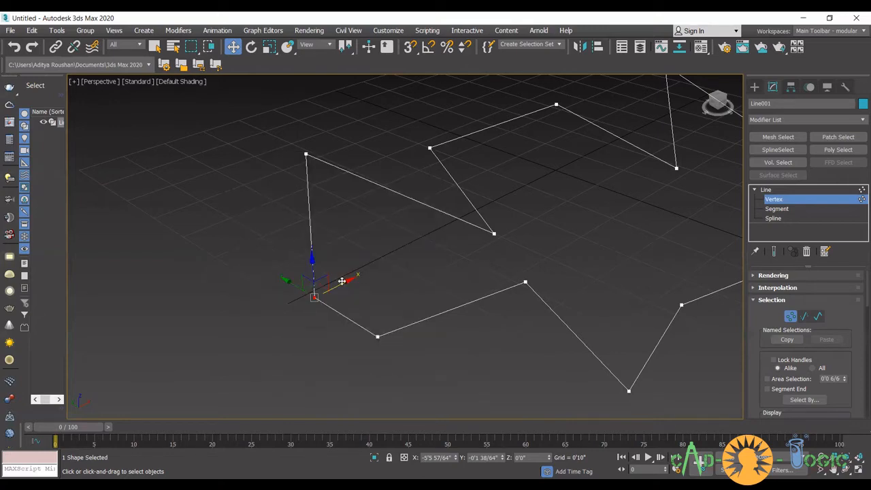
left_click_drag(355, 277, 347, 295)
left_click_drag(288, 280, 304, 304)
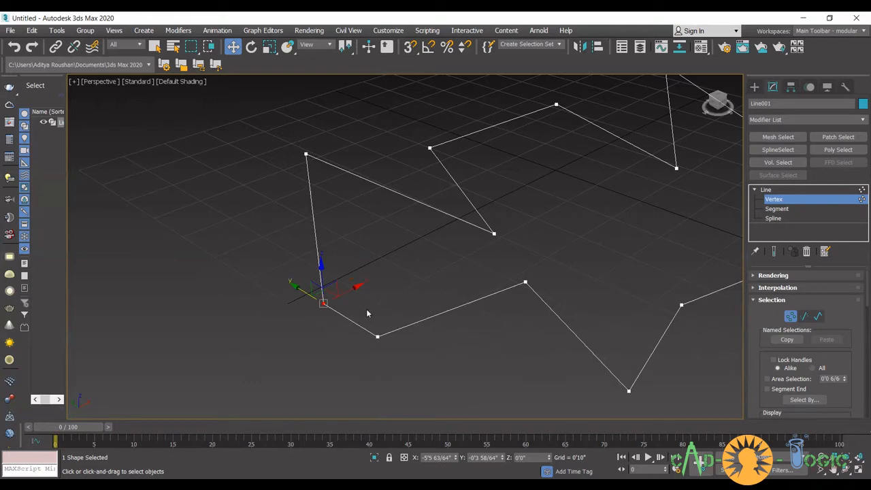
- Change the starting vertex to Bezier, pull its long tangent handle along Y by about -1'8" onto the vertex, and deselect the vertex
right_click(360, 253)
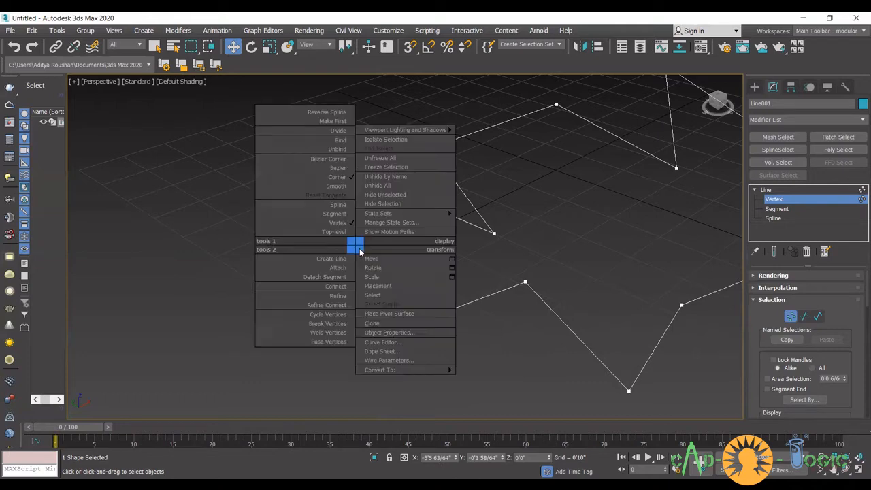
left_click(339, 168)
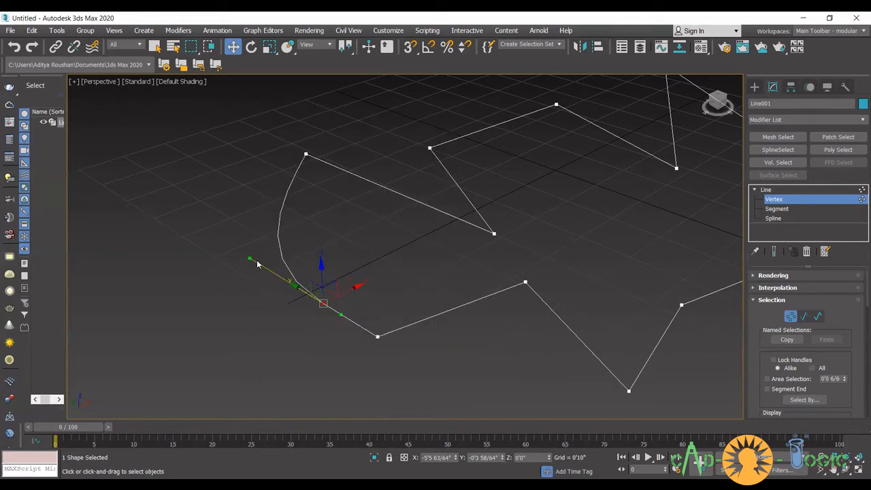
left_click_drag(249, 256, 267, 360)
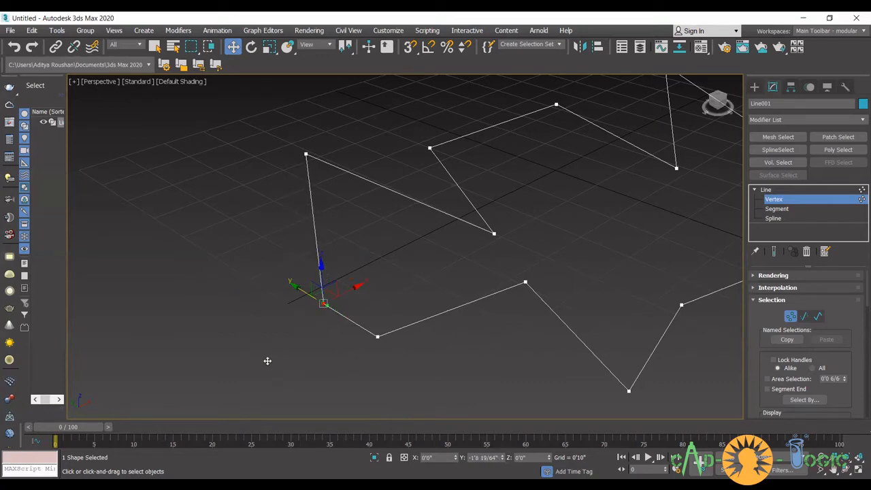
left_click(428, 262)
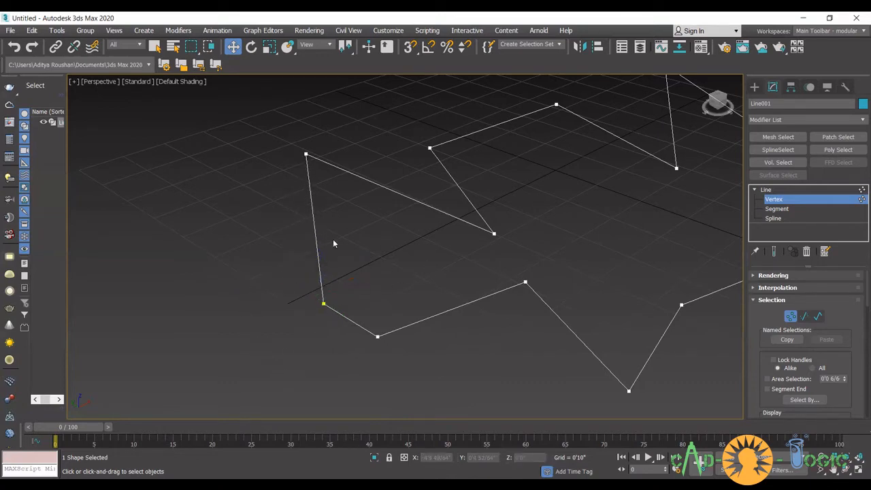
- Leave vertex editing, reselect the line, and move the segment second from the starting vertex slightly along the Y axis at Segment level
scroll(391, 279, "down", 5)
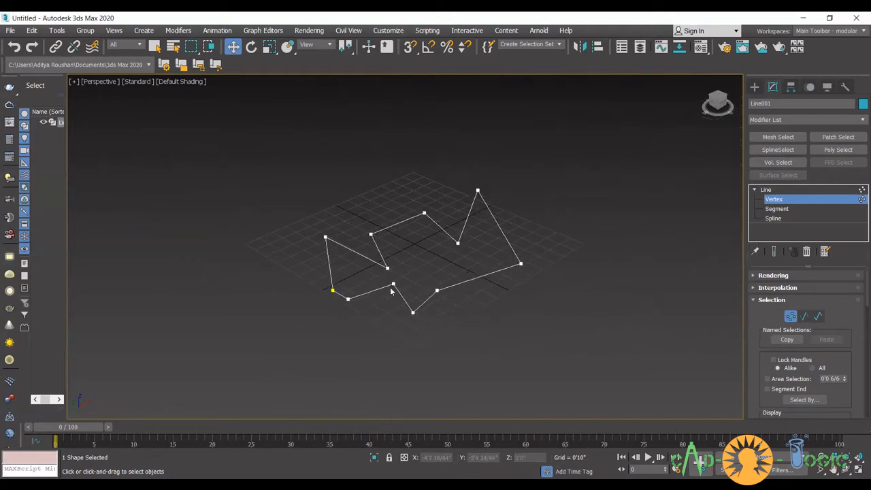
left_click(766, 189)
left_click(356, 262)
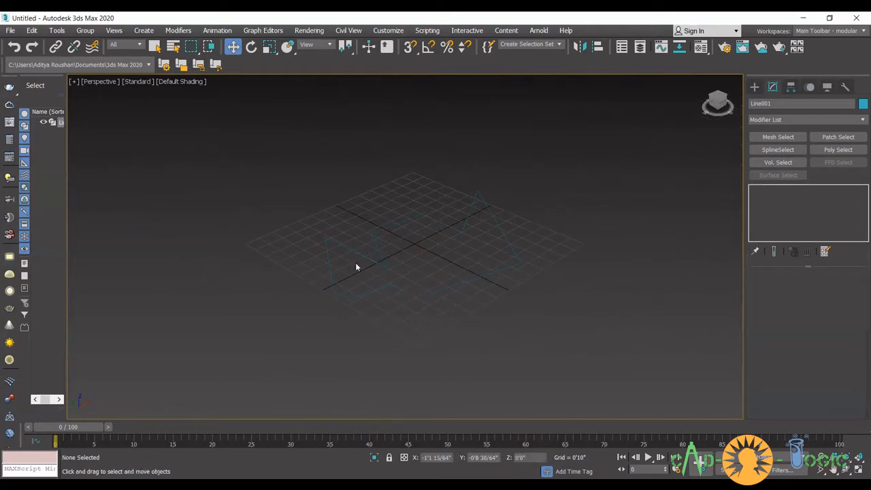
left_click(427, 300)
left_click(776, 208)
left_click(354, 296)
left_click_drag(353, 282, 348, 275)
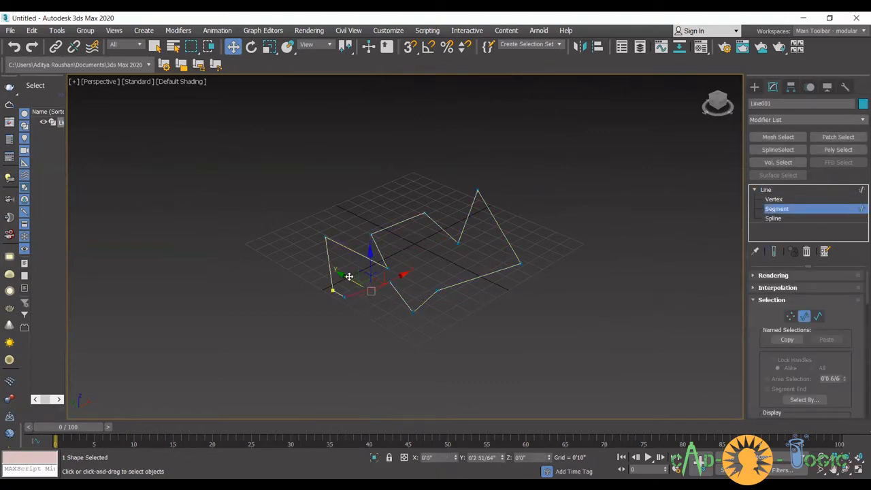
right_click(352, 294)
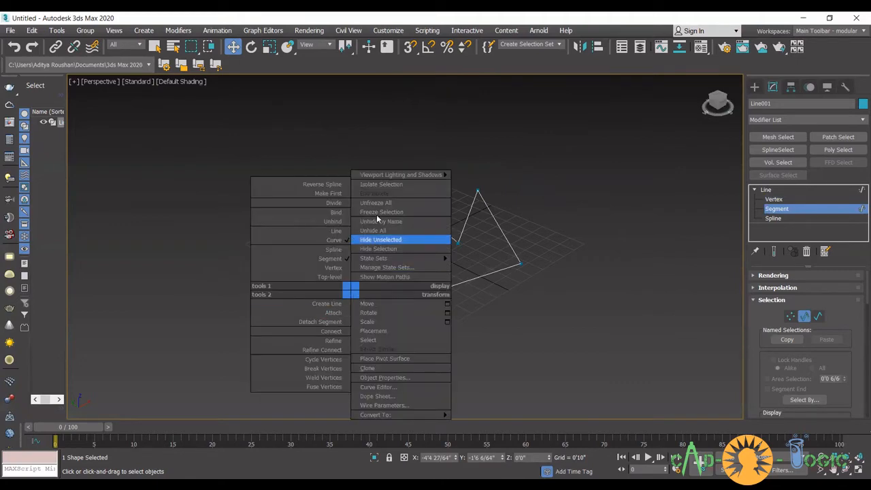
left_click(522, 304)
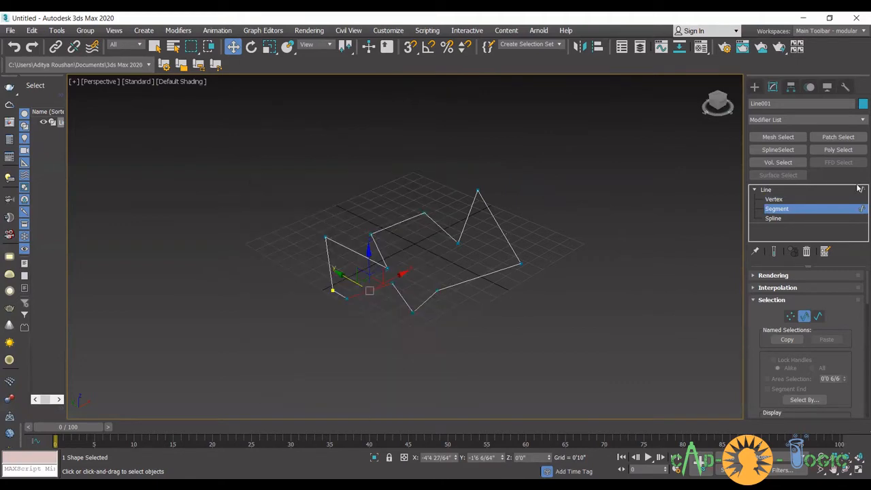
- Return to the whole line and apply an Extrude modifier with an amount of 1'3 32/64"
left_click(764, 190)
middle_click_drag(408, 257, 364, 284)
left_click(785, 117)
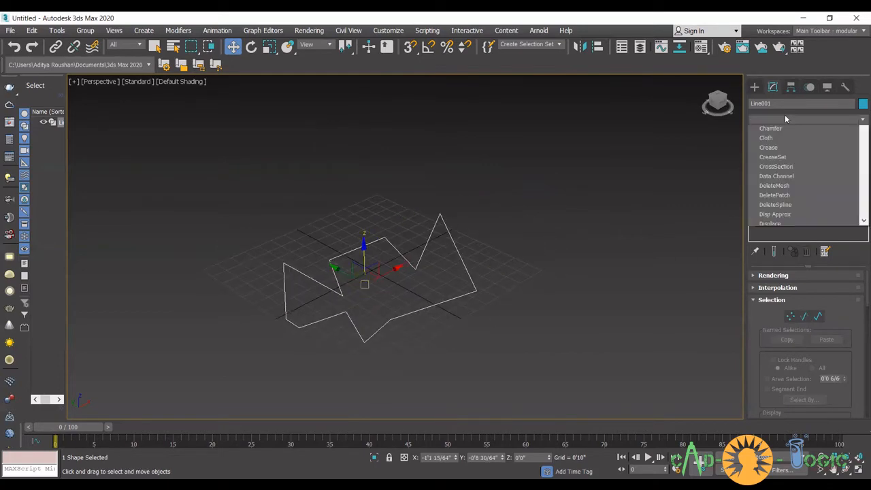
type("ex")
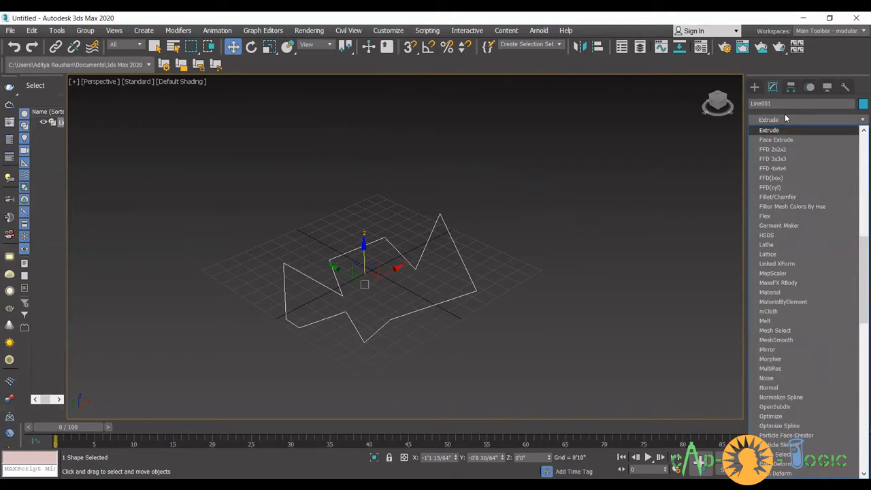
left_click(786, 131)
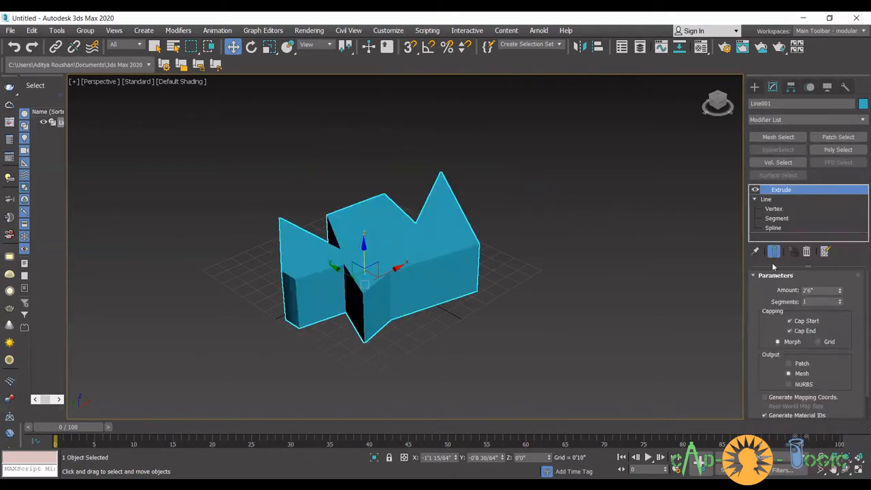
mouse_move(839, 293)
left_mouse_down()
mouse_move(853, 311)
mouse_move(854, 300)
mouse_move(849, 305)
left_mouse_up()
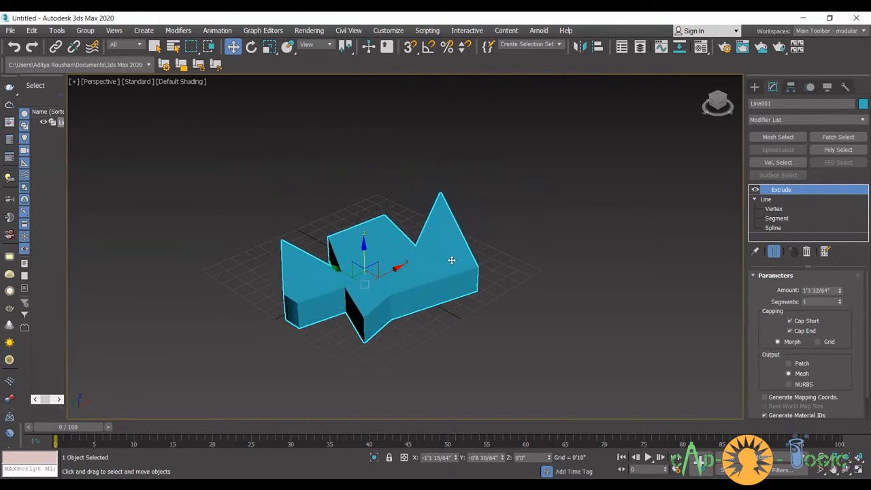
- Convert the extruded shape to an Editable Poly
right_click(432, 245)
mouse_move(480, 369)
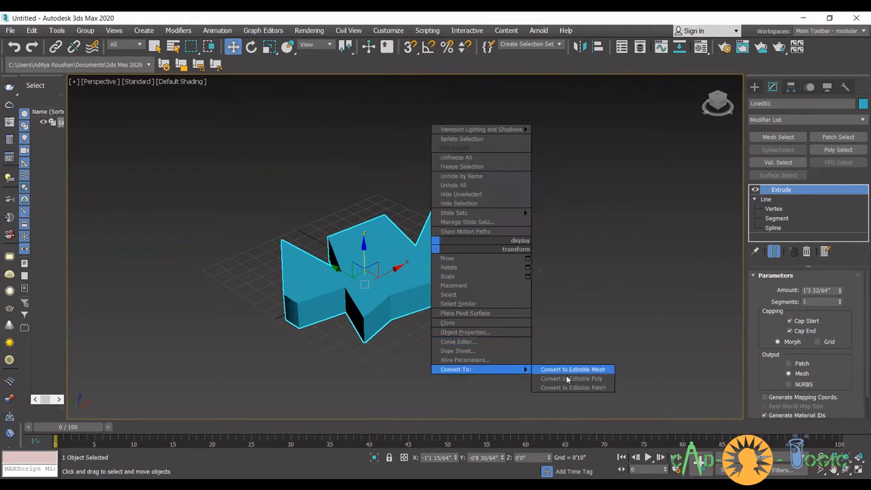
left_click(571, 378)
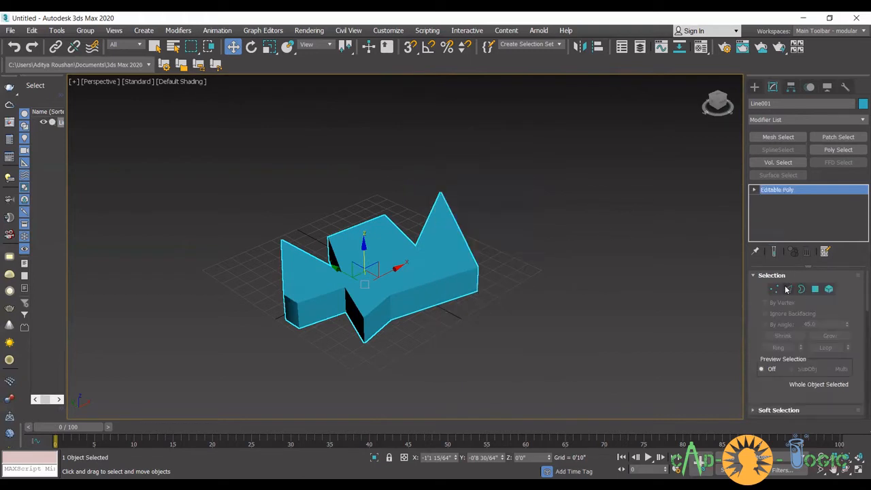
- Select the top polygon, lower it along Z until the solid is a thin slab, and clear the polygon selection
key("4")
left_click(427, 260)
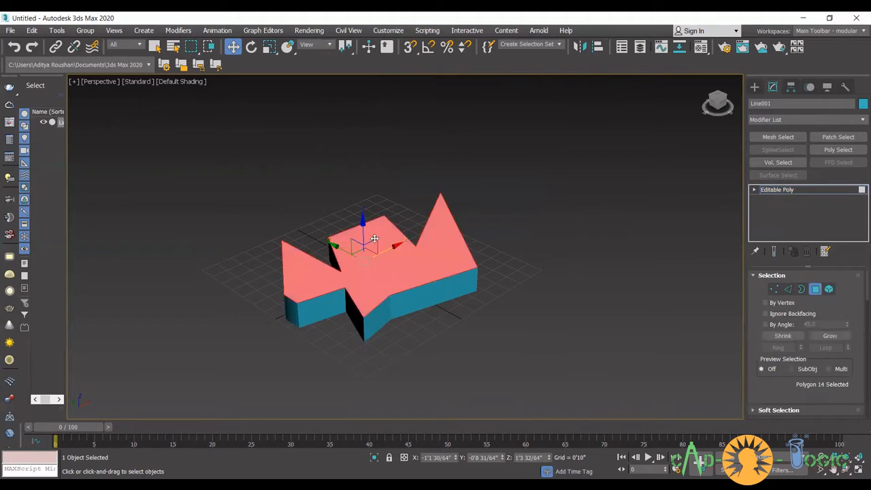
left_click_drag(361, 225, 358, 250)
left_click(632, 310)
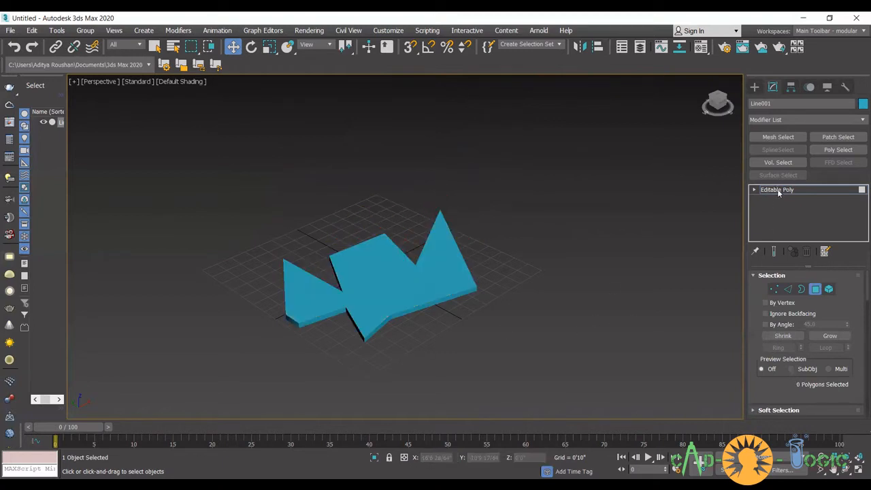
left_click(754, 189)
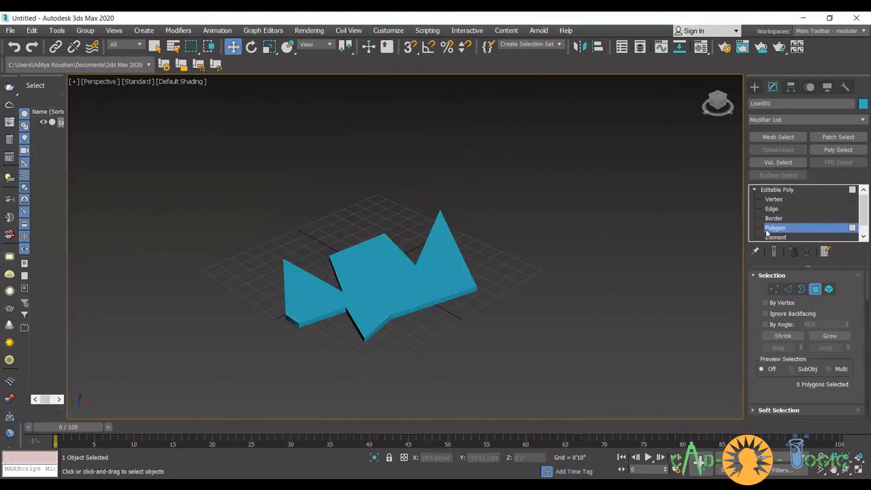
left_click(753, 190)
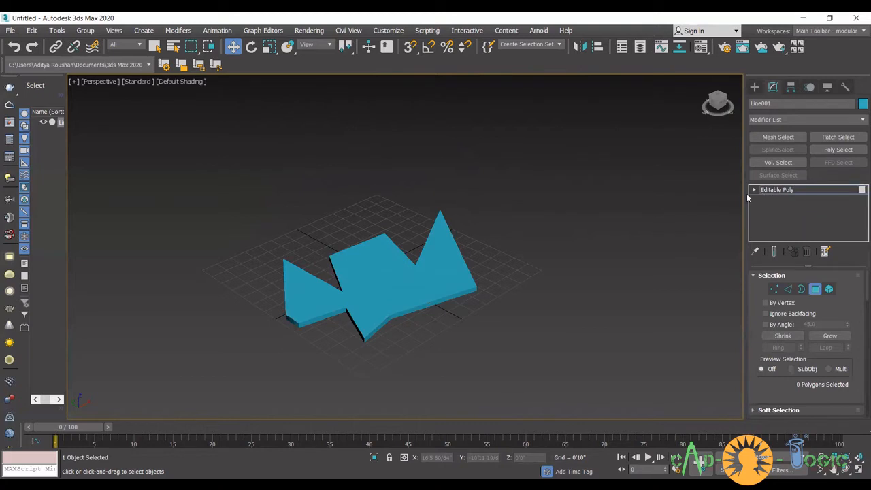
middle_click_drag(485, 285, 381, 306)
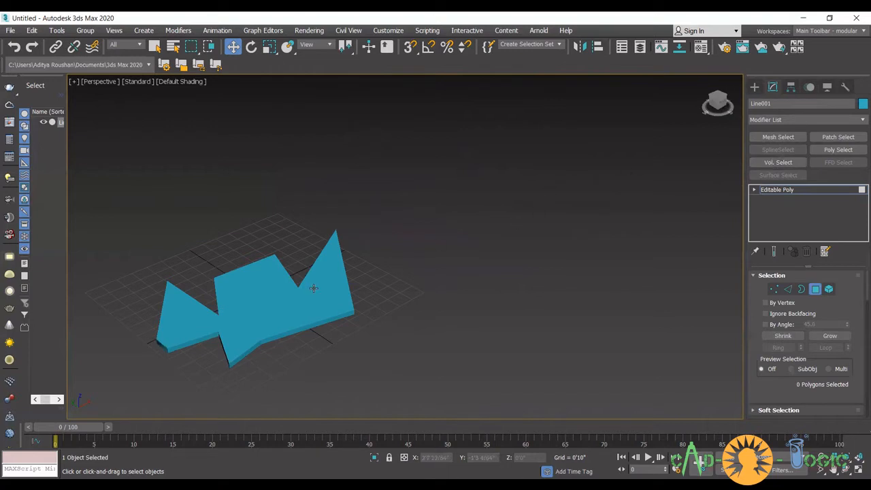
- Turn off Show Buttons for the modifier set
right_click(819, 119)
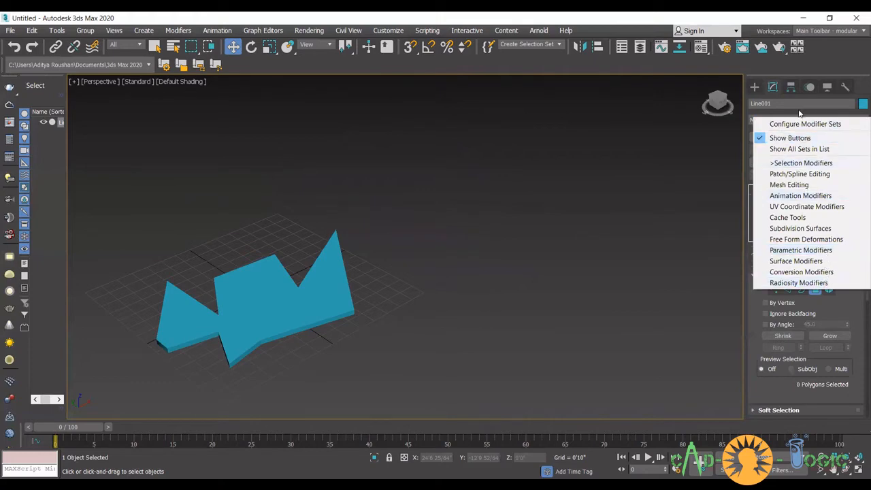
left_click(704, 215)
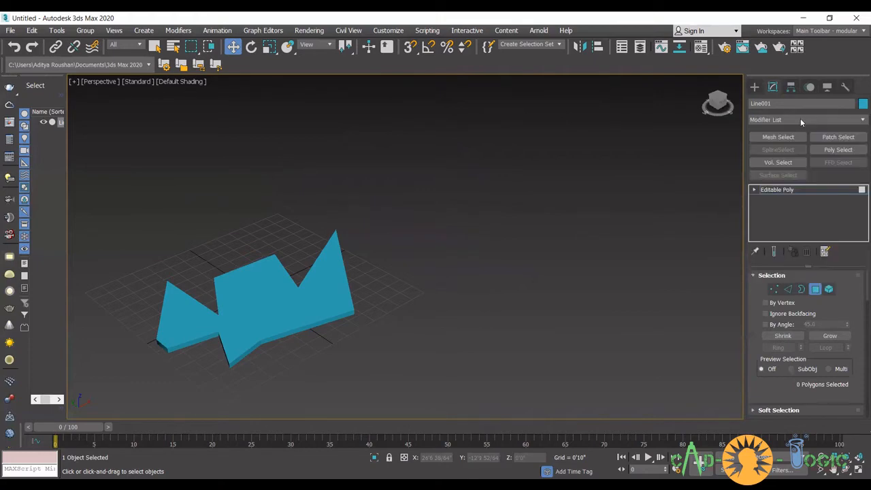
right_click(800, 119)
left_click(783, 138)
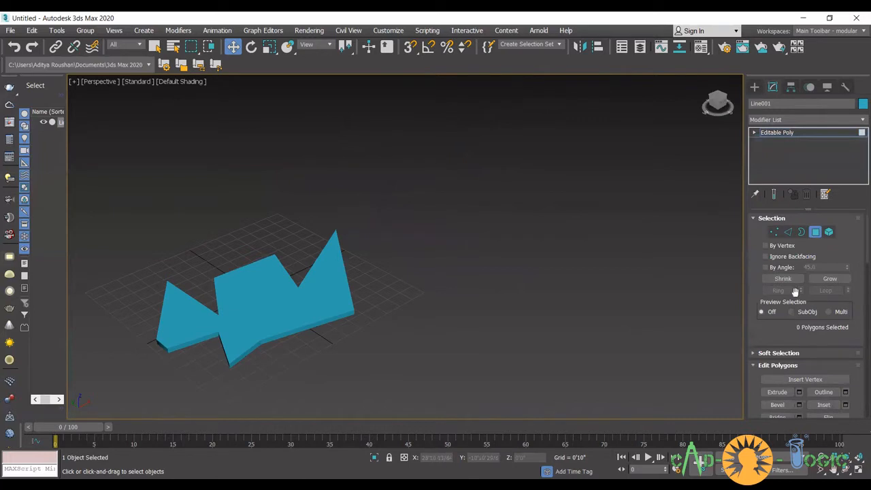
- Open the modifier set configuration and raise the total number of buttons to 17
right_click(809, 119)
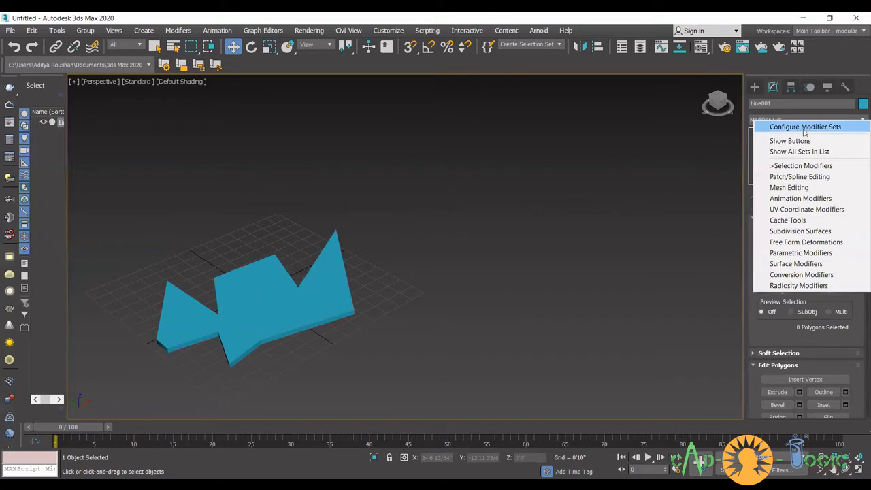
left_click(800, 128)
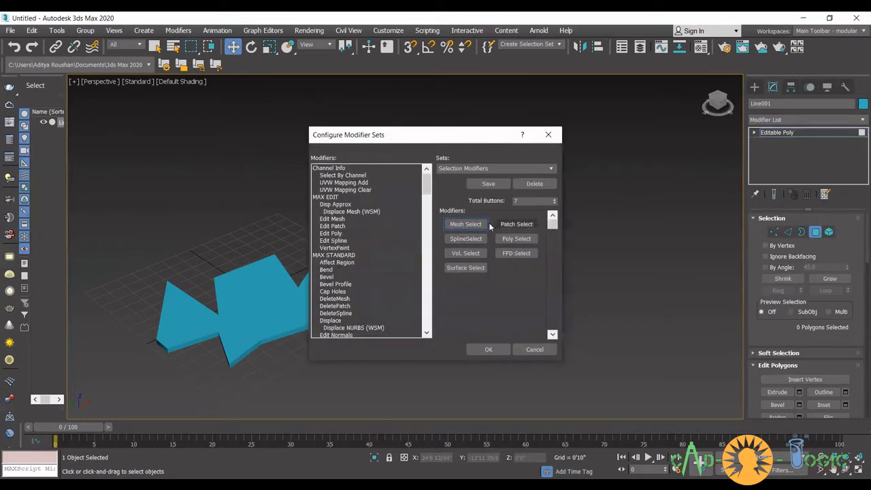
double_click(524, 201)
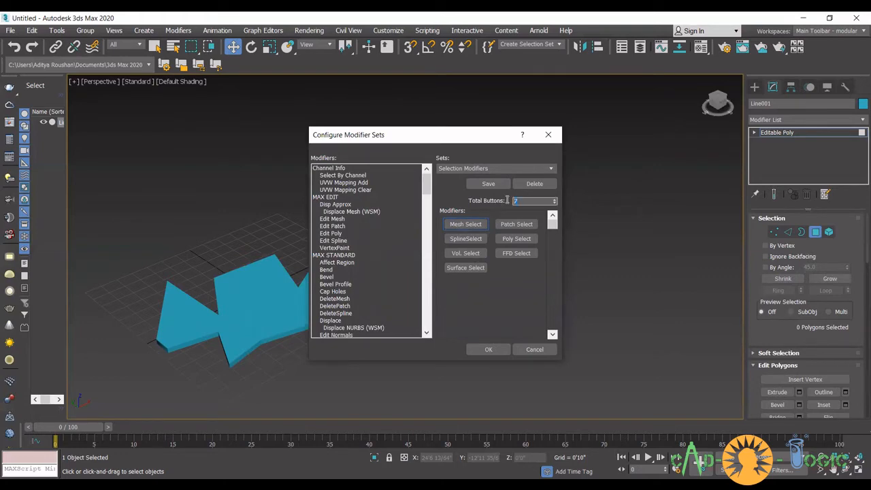
left_click(554, 199)
left_click(554, 199)
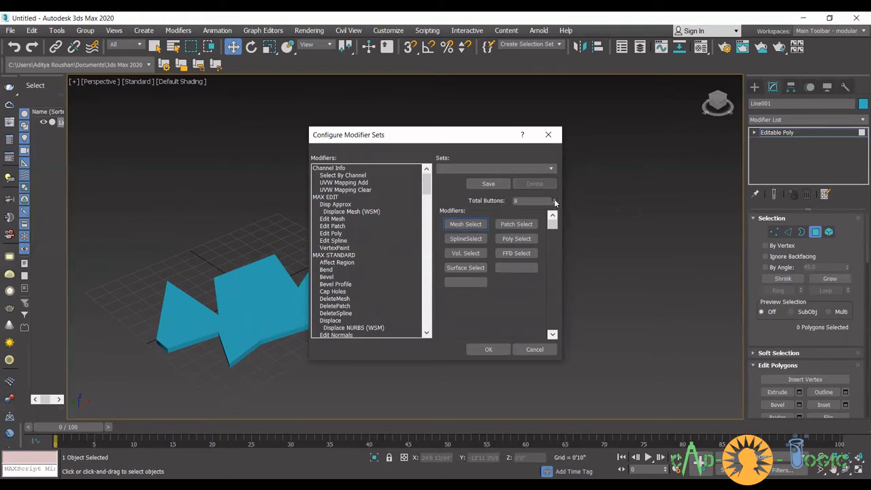
left_click(555, 199)
left_click(555, 198)
left_click(554, 199)
left_click(555, 198)
left_click(554, 199)
left_click(554, 199)
left_click(554, 199)
left_click(555, 199)
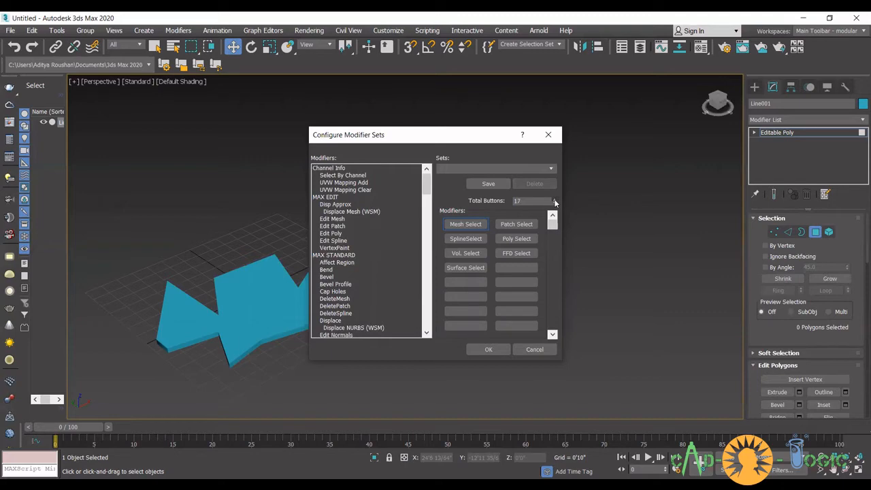
left_click_drag(551, 224, 551, 247)
- Rearrange the modifier buttons so Patch Select comes first and Mesh Select sits beside Surface Select
left_click(528, 201)
left_click(466, 226)
left_click_drag(506, 266, 471, 271)
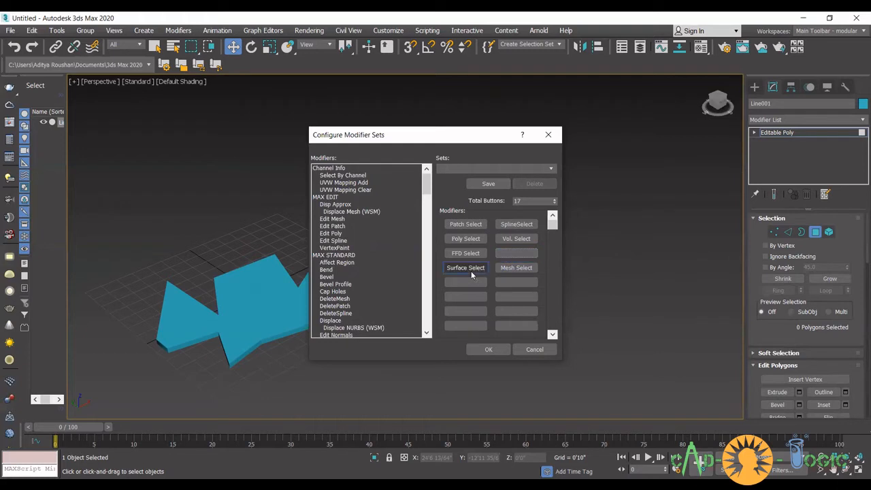
left_click(477, 223)
- Reduce the total number of modifier buttons to 1 and raise it step by step to 5
left_click_drag(520, 202, 497, 201)
key("Return")
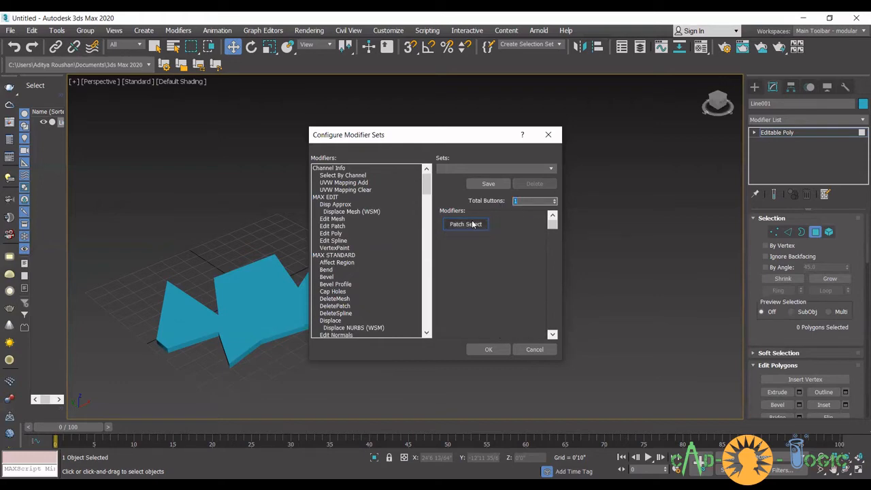
left_click(555, 200)
left_click(555, 200)
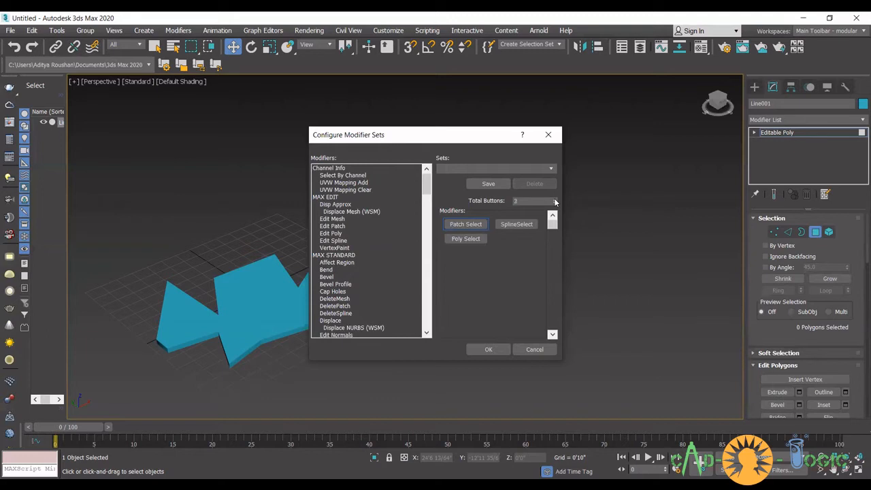
left_click(555, 200)
left_click(555, 200)
- Remove Vol. Select, SplineSelect, Patch Select, Poly Select and FFD Select from the modifier buttons, leaving five empty slots
left_click(504, 239)
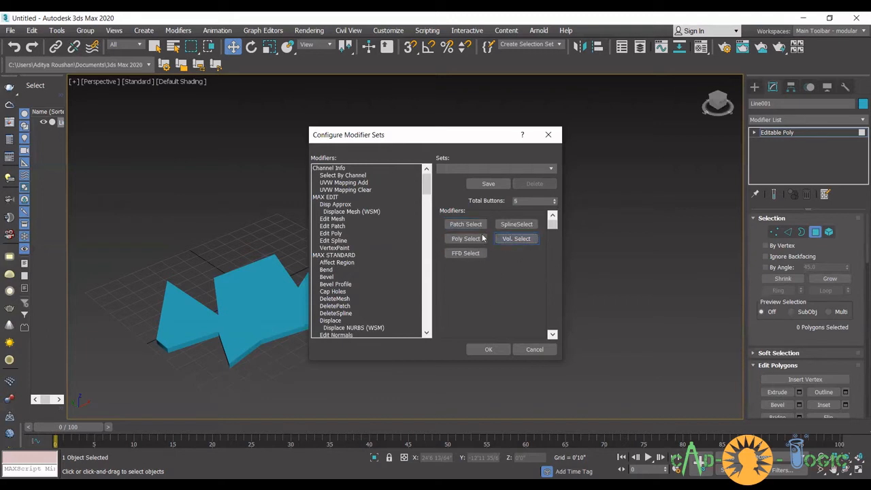
left_click_drag(382, 270, 383, 270)
left_click_drag(513, 226, 379, 245)
left_click_drag(465, 225, 403, 240)
left_click_drag(457, 239, 377, 242)
left_click_drag(465, 252, 378, 253)
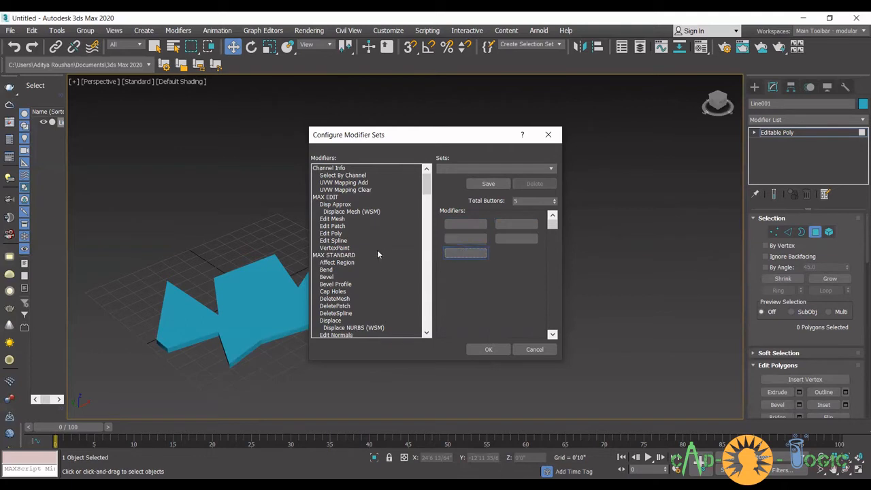
- Raise the total number of modifier buttons to 8
left_click(554, 199)
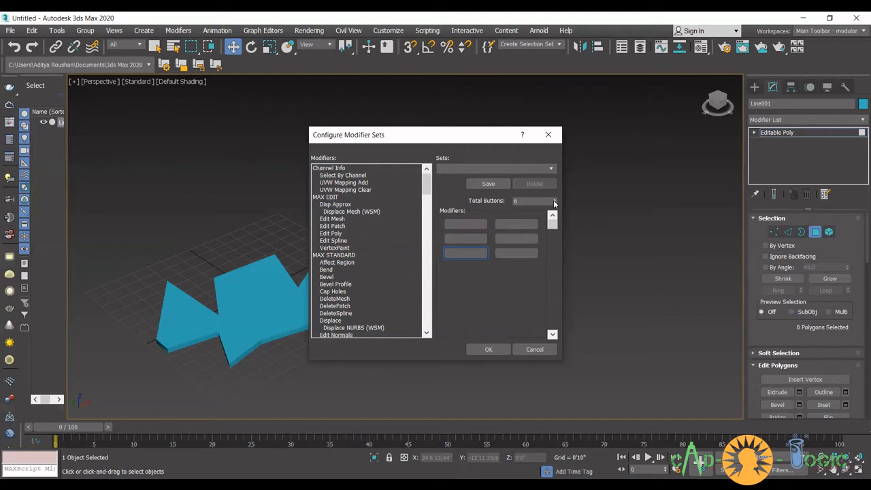
left_click(554, 200)
left_click(554, 199)
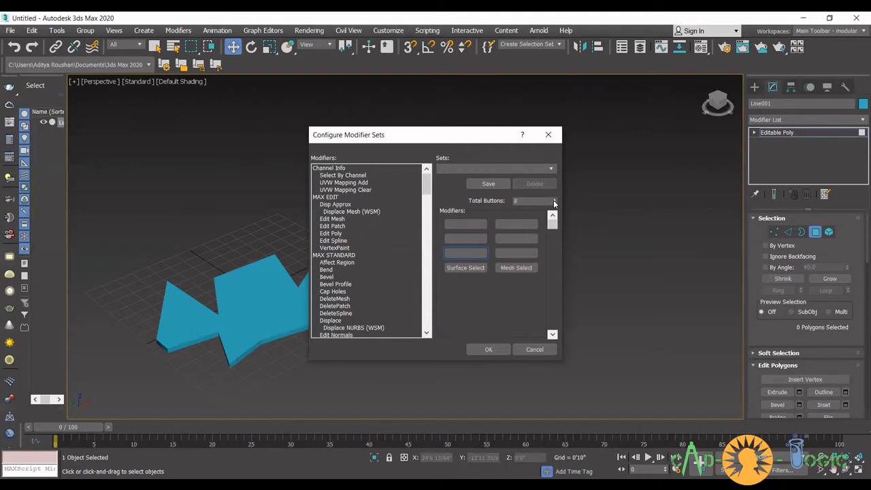
- Clear Surface Select and Mesh Select from the modifier buttons, and assign Edit Spline and Edit Poly to the first row
left_click_drag(467, 268, 404, 284)
left_click_drag(516, 270, 342, 283)
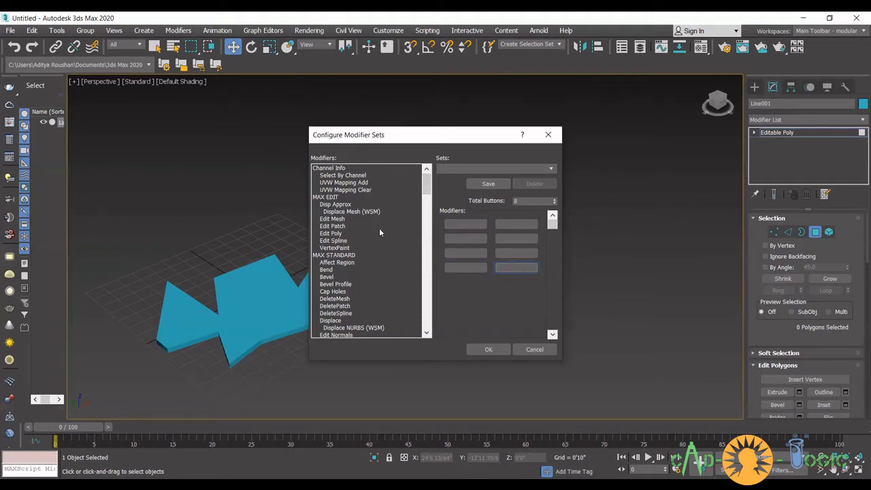
left_click(340, 242)
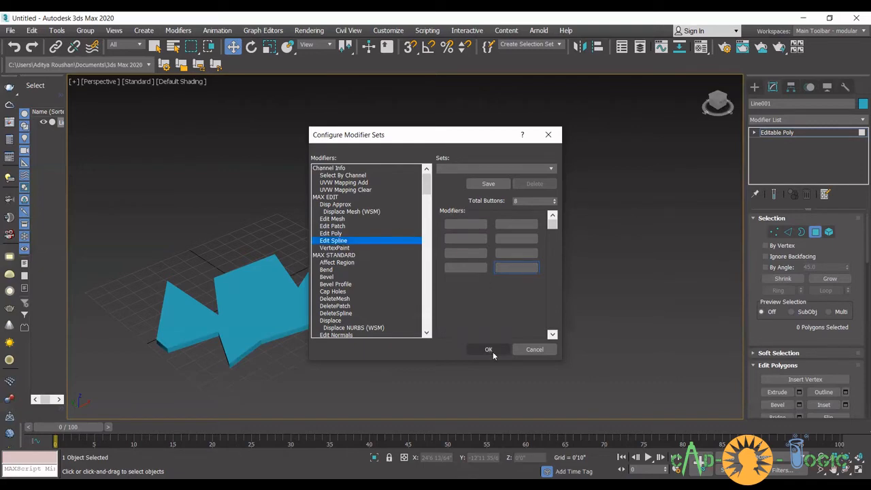
left_click(465, 224)
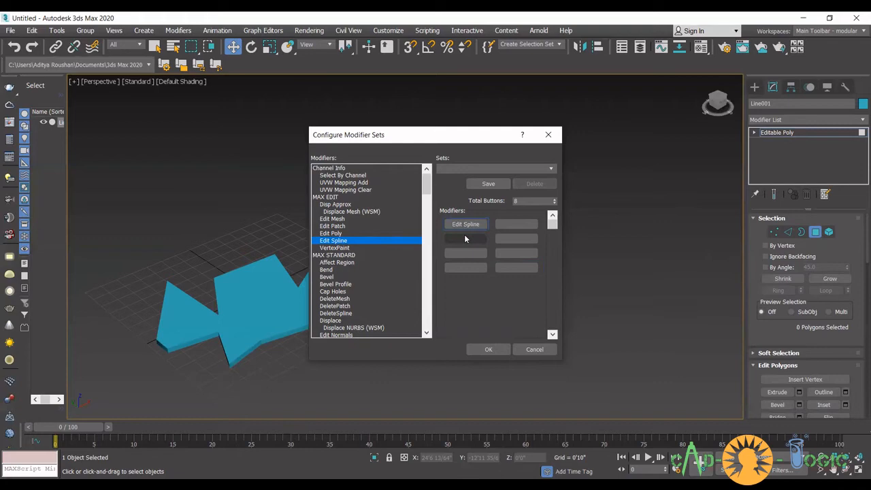
left_click(332, 233)
left_click(517, 224)
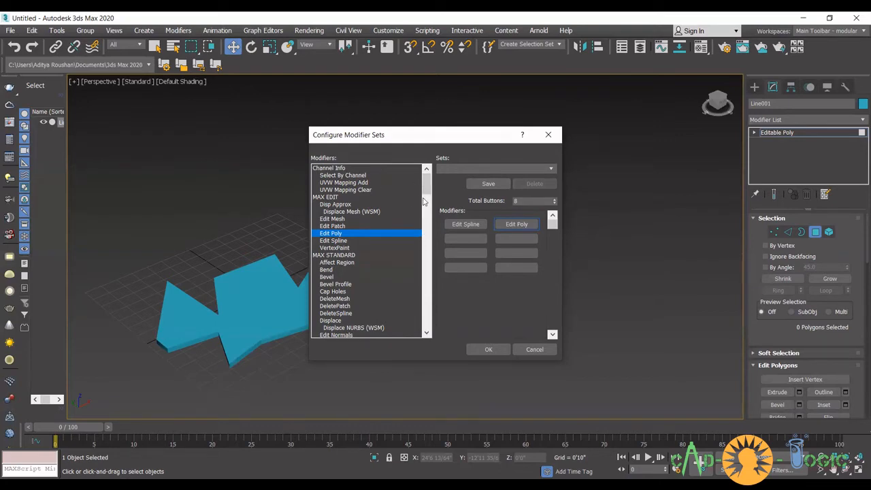
- Assign FFD 4x4x4 and TurboSmooth to the second row of modifier buttons
scroll(427, 193, "down", 5)
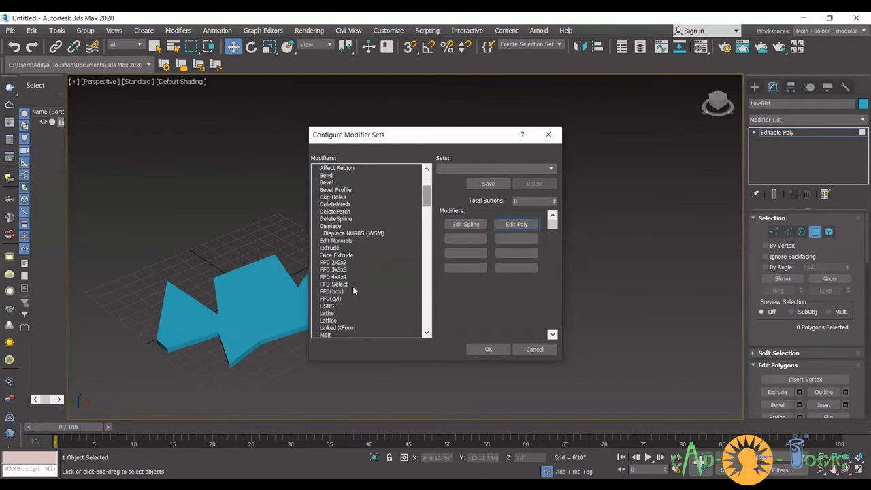
left_click(334, 279)
left_click_drag(333, 281, 465, 238)
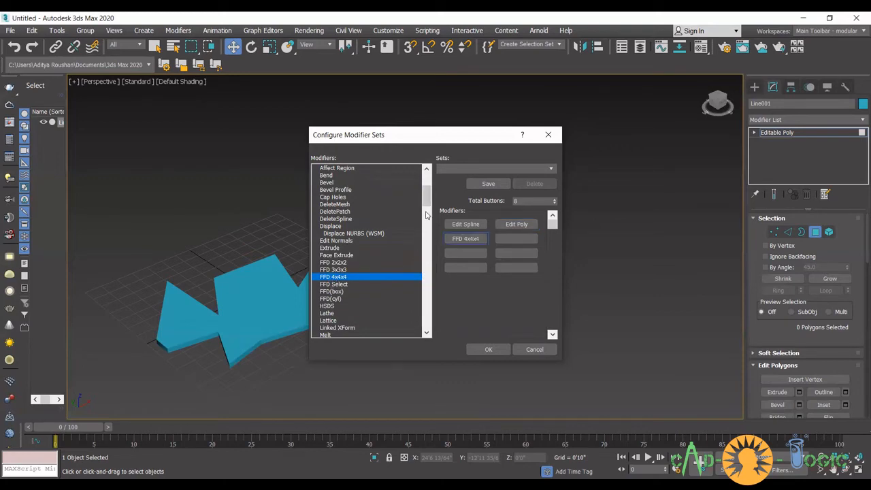
left_click_drag(427, 199, 431, 219)
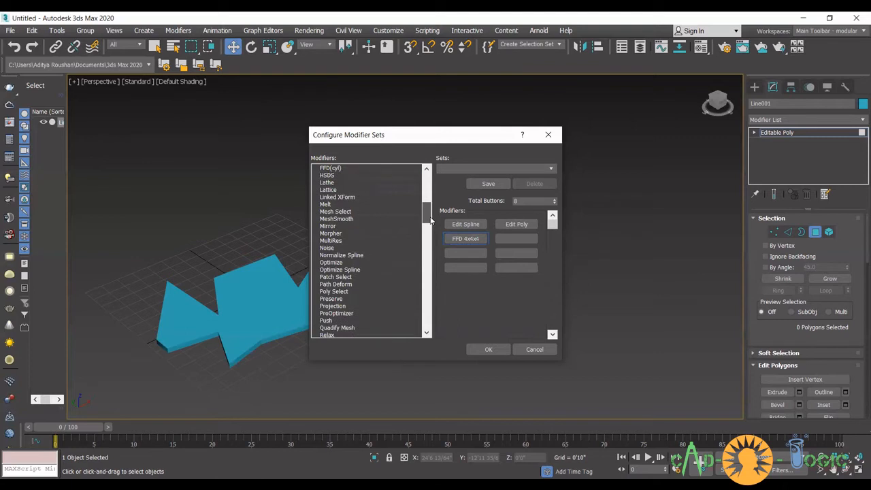
left_click_drag(430, 219, 433, 244)
left_click_drag(341, 263, 510, 239)
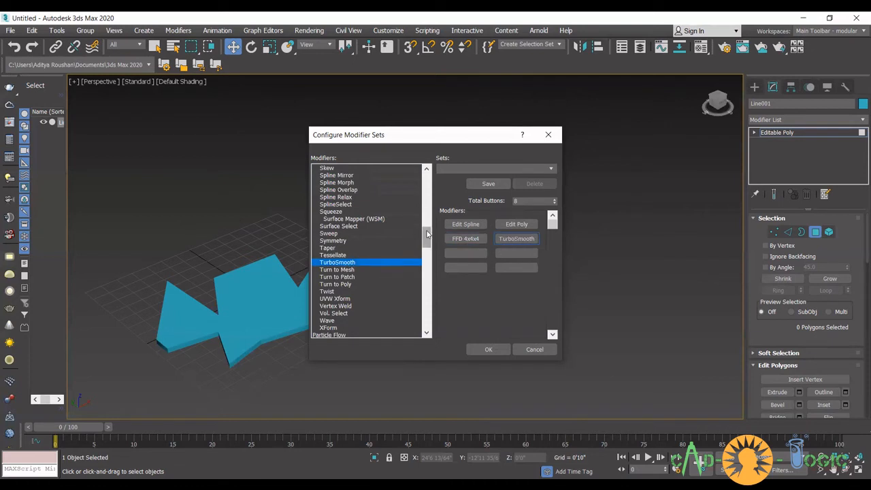
- Assign the Cloth modifier to the first empty button in the third row
left_click_drag(427, 235, 430, 260)
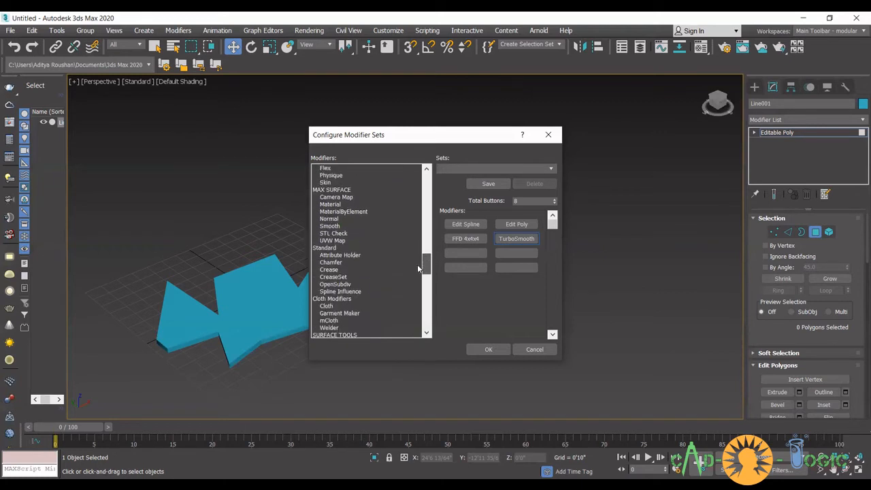
left_click(327, 306)
left_click(481, 255)
mouse_move(427, 258)
left_mouse_down()
mouse_move(435, 321)
mouse_move(432, 247)
left_mouse_up()
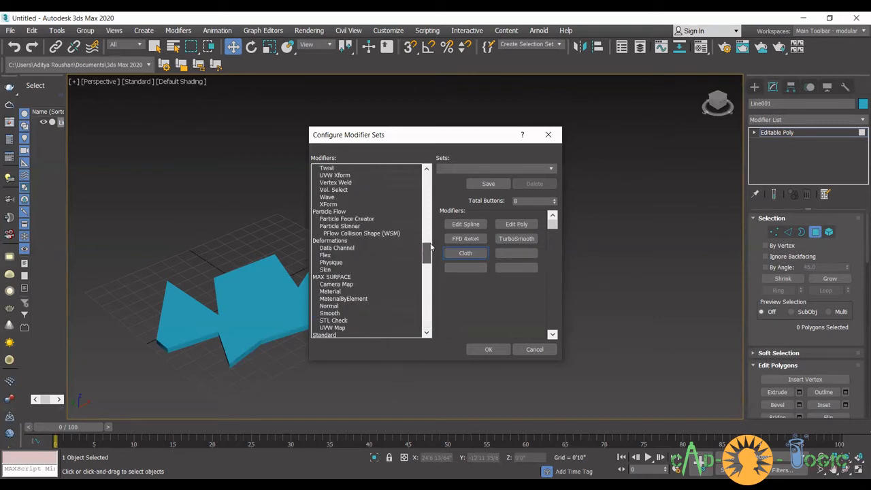
mouse_move(430, 247)
left_mouse_down()
mouse_move(425, 196)
mouse_move(427, 247)
left_mouse_up()
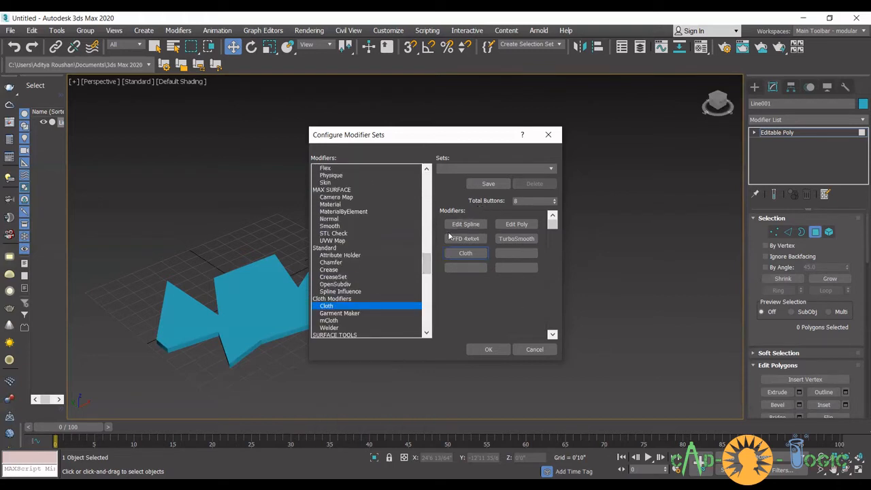
- Load the Animation Modifiers set, and cancel the modifier set configuration
left_click(551, 169)
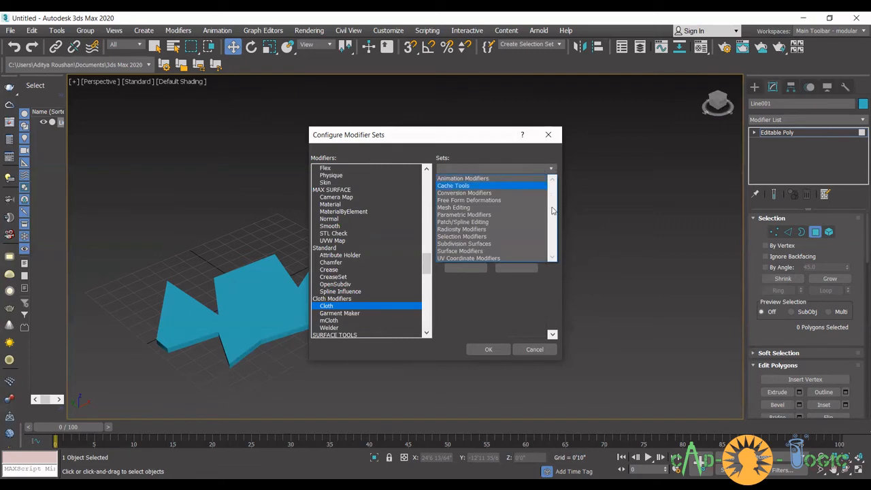
left_click(484, 178)
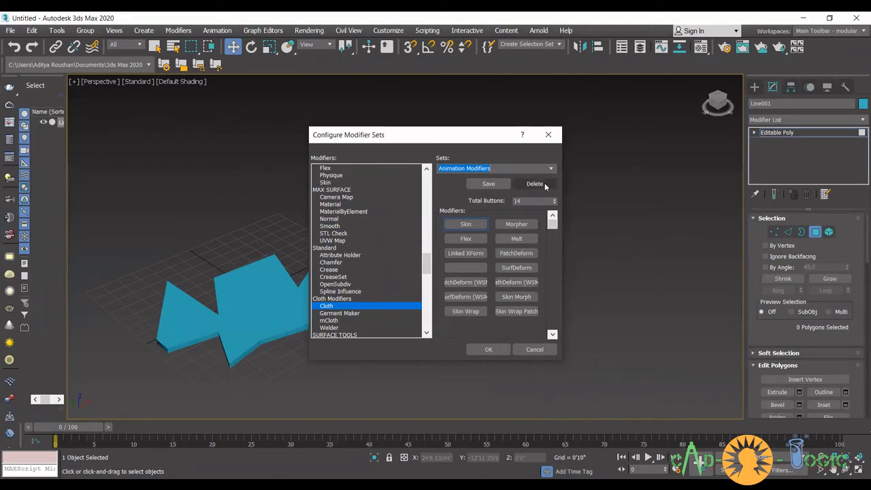
left_click(534, 349)
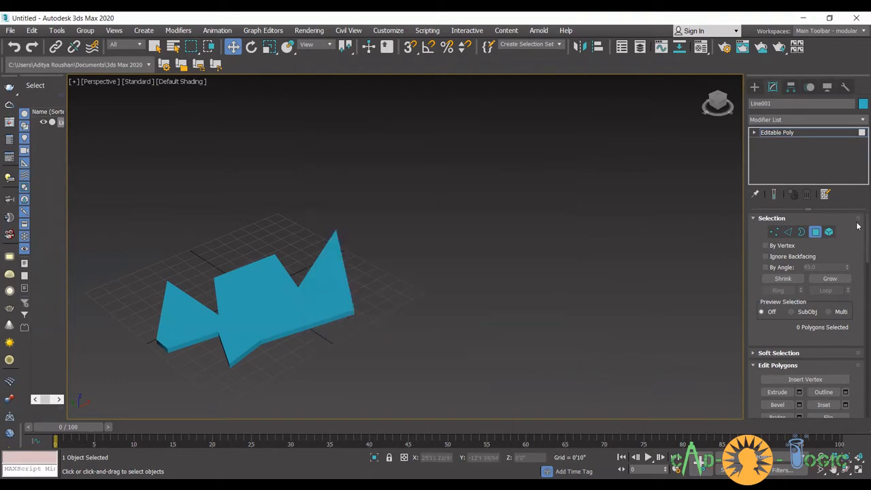
- Reopen the modifier set configuration, look over the Selection Modifiers set and its available modifiers, and close it
right_click(796, 121)
left_click(782, 125)
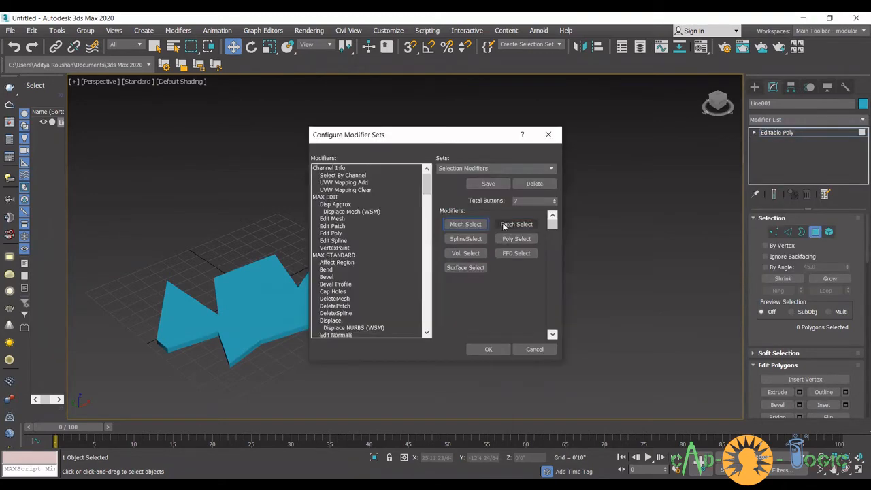
mouse_move(425, 184)
left_mouse_down()
mouse_move(426, 311)
mouse_move(415, 194)
left_mouse_up()
scroll(413, 191, "up", 3)
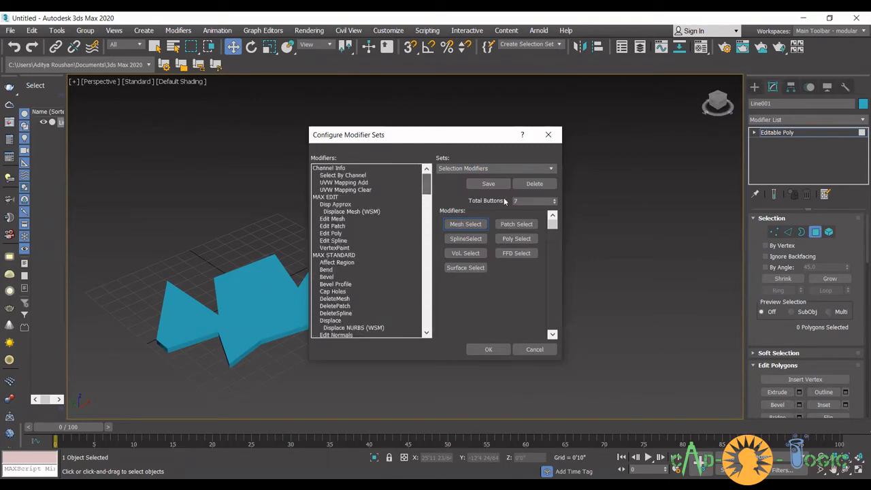
left_click(547, 134)
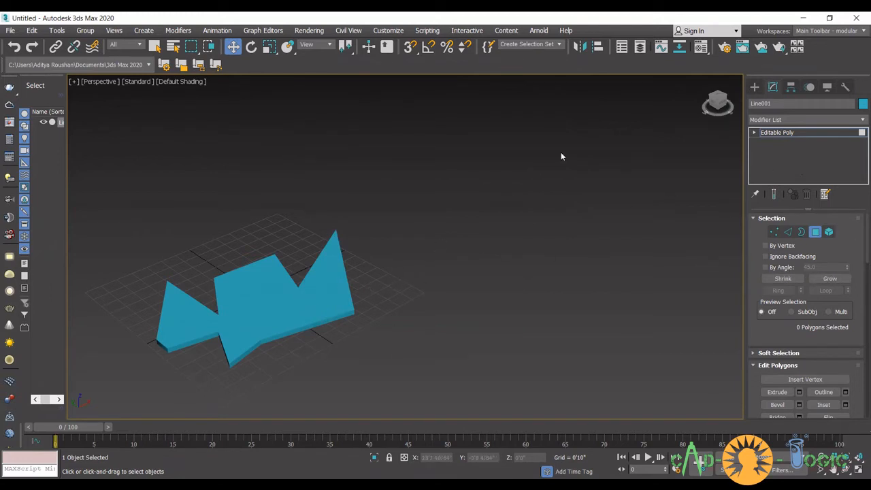
- Draw an open zigzag line of four straight segments beside the blue extruded shape
left_click(754, 87)
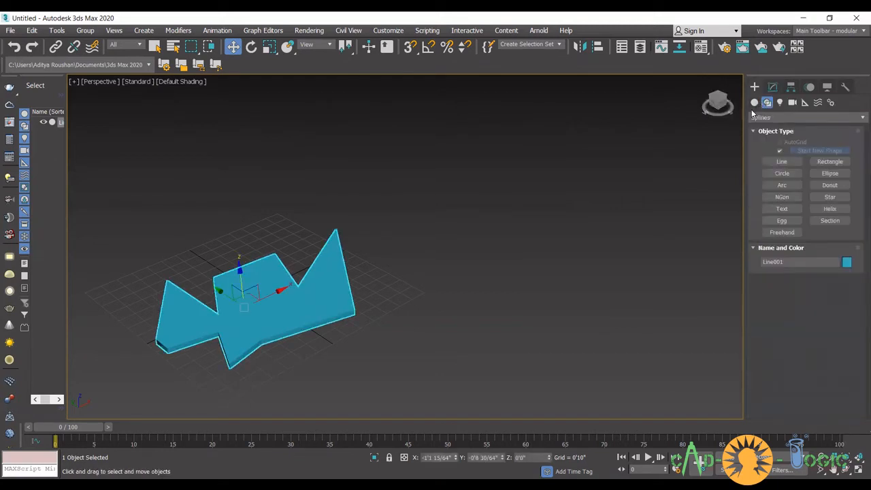
left_click(786, 162)
scroll(474, 249, "up", 1)
left_click(412, 299)
left_click(393, 173)
left_click(488, 208)
left_click(488, 136)
left_click(633, 237)
right_click(650, 259)
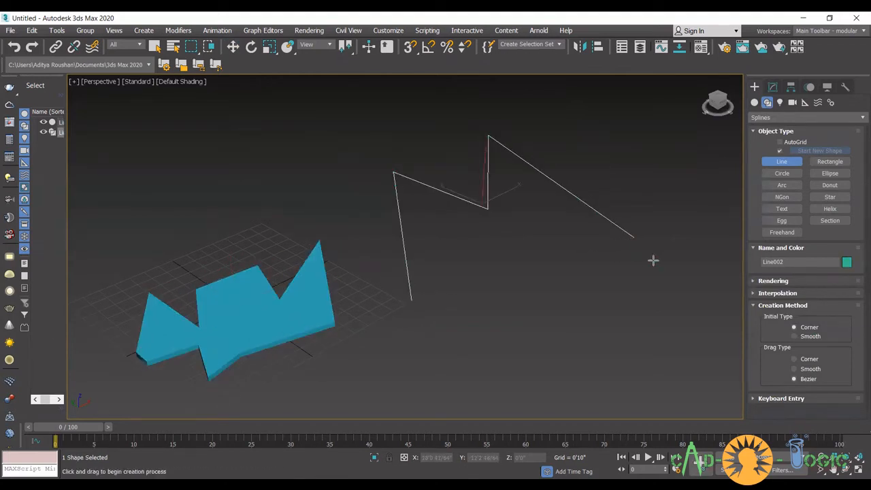
- Draw a separate straight line joining the two open ends of the zigzag, and deselect it
left_click(413, 299)
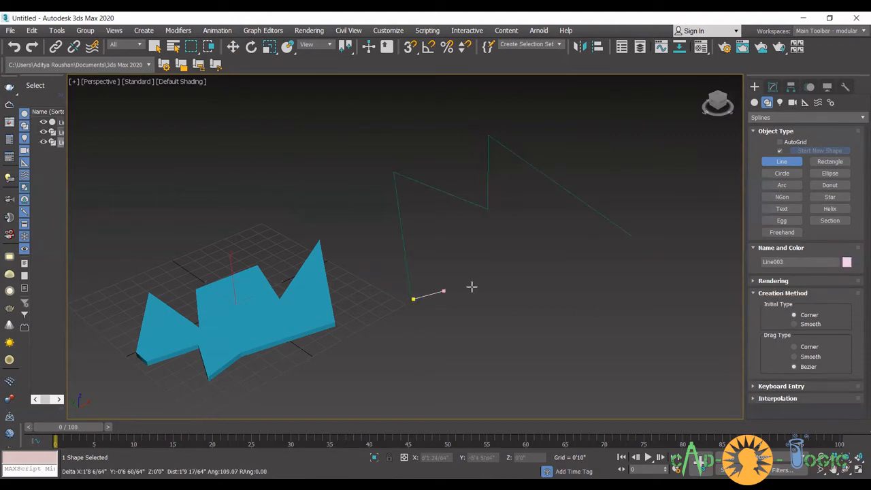
left_click(633, 236)
right_click(633, 256)
right_click(633, 257)
left_click(550, 304)
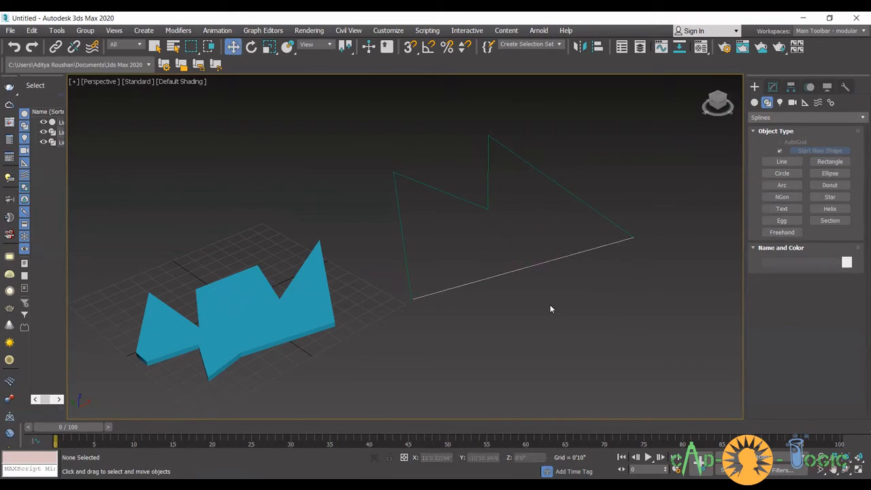
- Attach the separate straight line to the zigzag line so both belong to one shape
left_click_drag(416, 221, 380, 193)
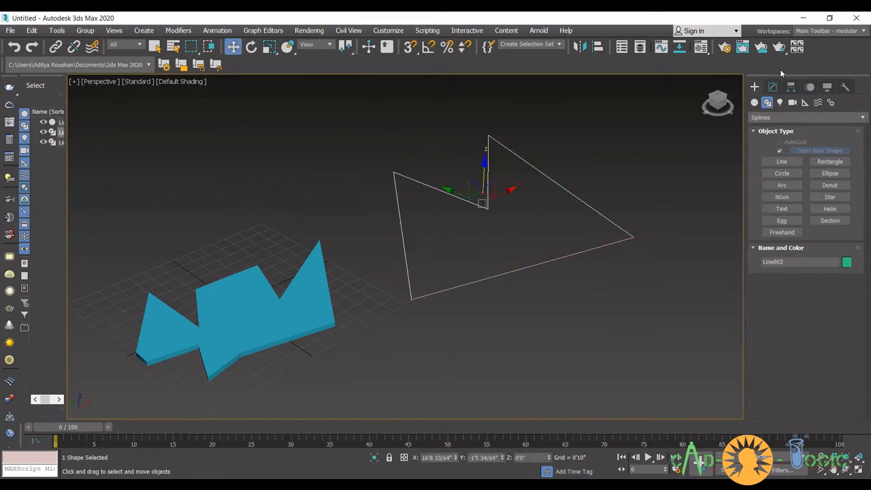
left_click(773, 86)
scroll(809, 286, "down", 5)
scroll(809, 285, "up", 1)
left_click(781, 275)
left_click(543, 262)
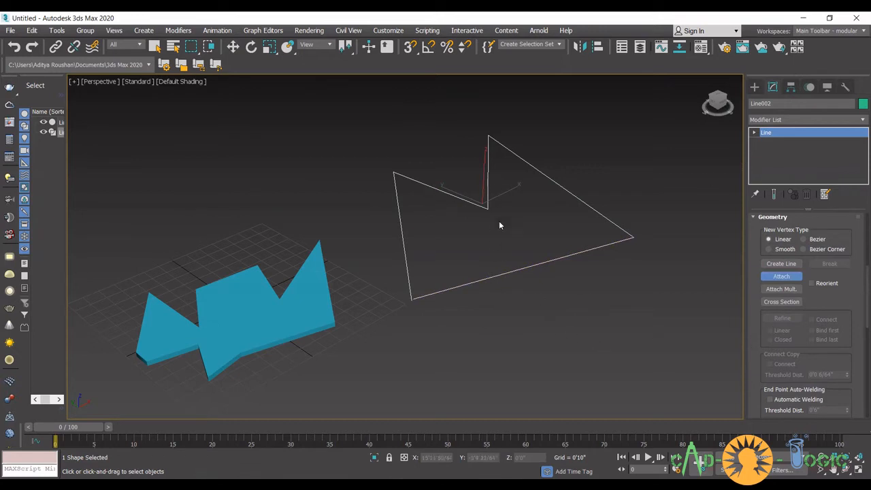
key("w")
left_click(559, 292)
- Apply an Extrude modifier to the combined line shape
left_click(484, 207)
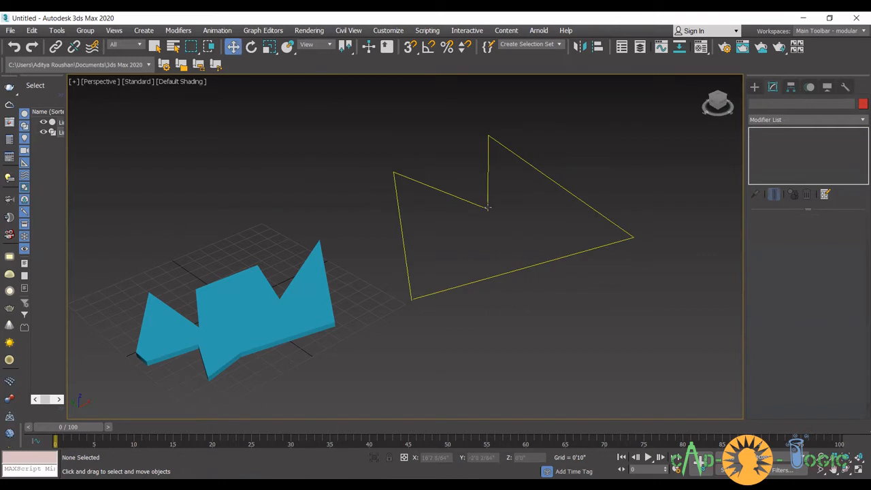
left_click_drag(486, 189, 485, 182)
left_click(772, 118)
type("ex")
left_click(771, 130)
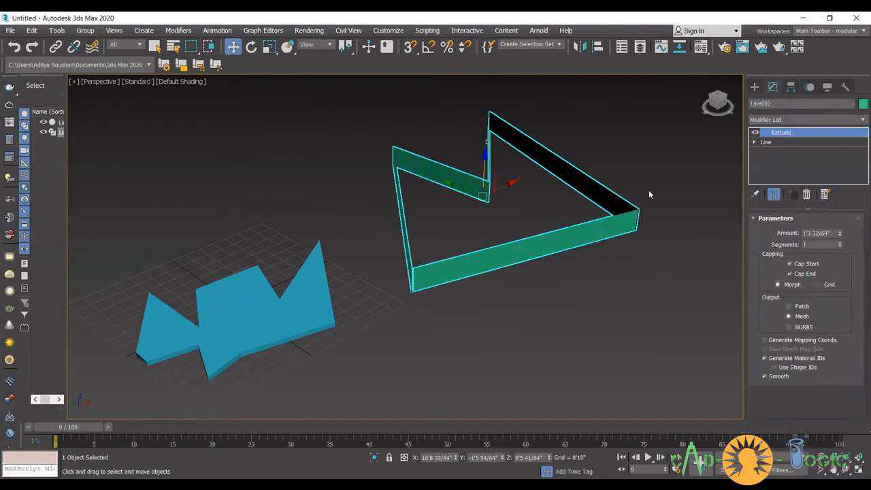
- Examine the corners of the extruded shape where the attached line meets the zigzag's ends
scroll(574, 208, "up", 4)
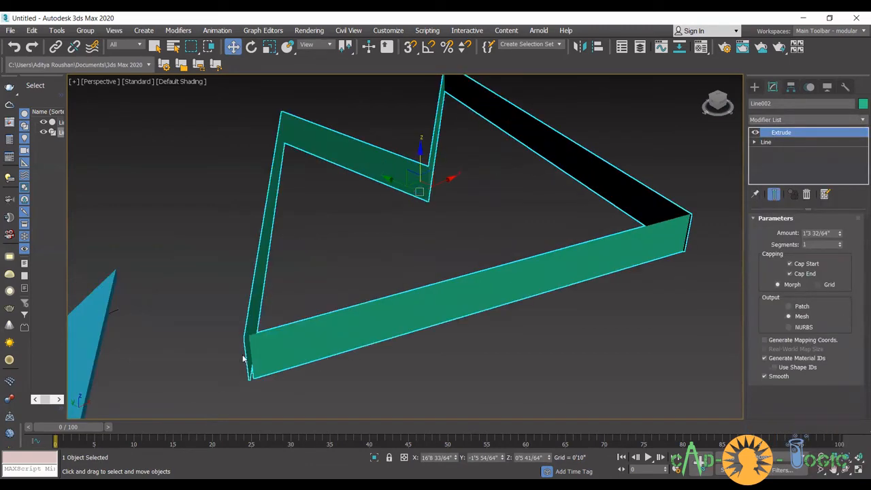
scroll(252, 303, "up", 3)
scroll(248, 320, "down", 5)
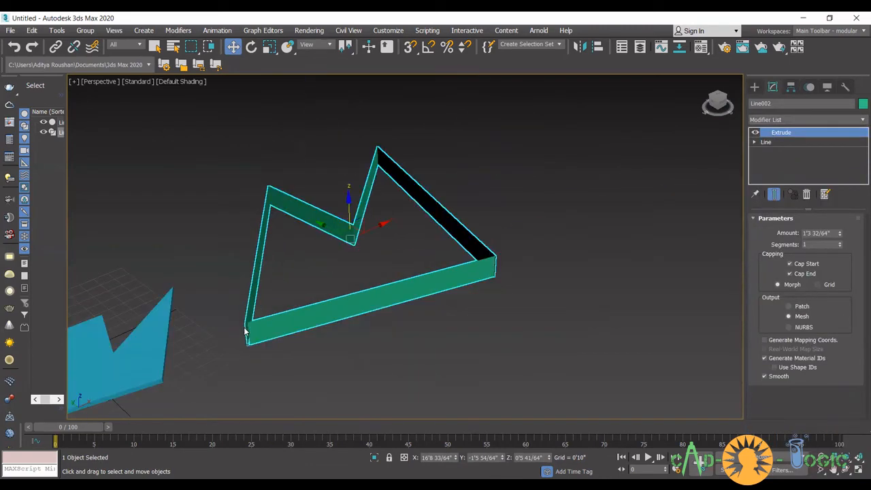
scroll(480, 254, "up", 3)
scroll(537, 264, "up", 1)
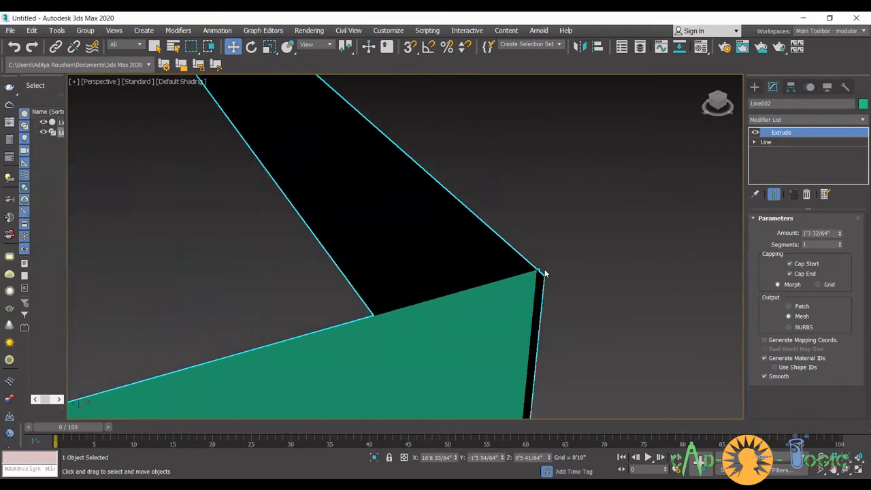
scroll(544, 272, "down", 6)
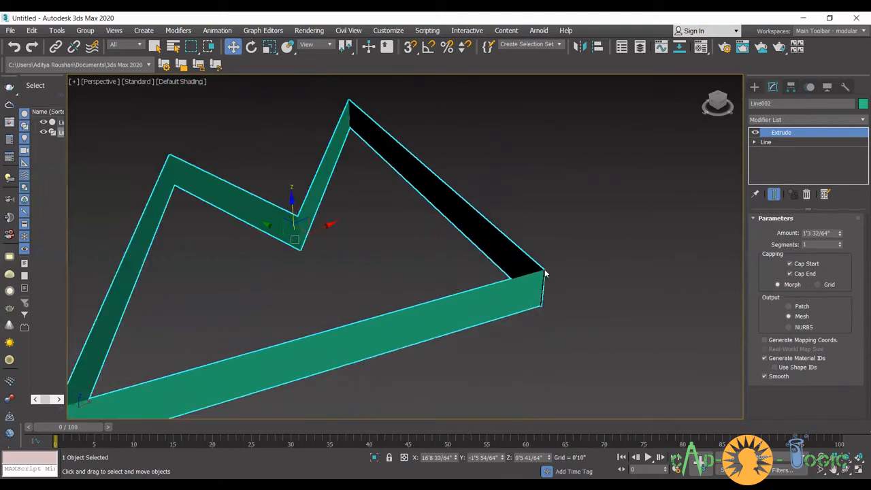
left_click(523, 316)
left_click_drag(524, 314, 460, 235)
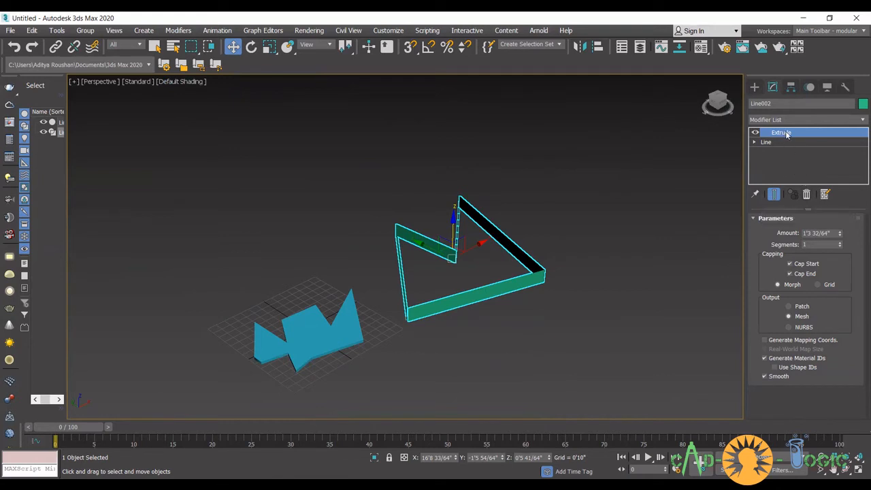
- Delete the Extrude modifier from the combined shape and enter the line's Vertex level
left_click(806, 196)
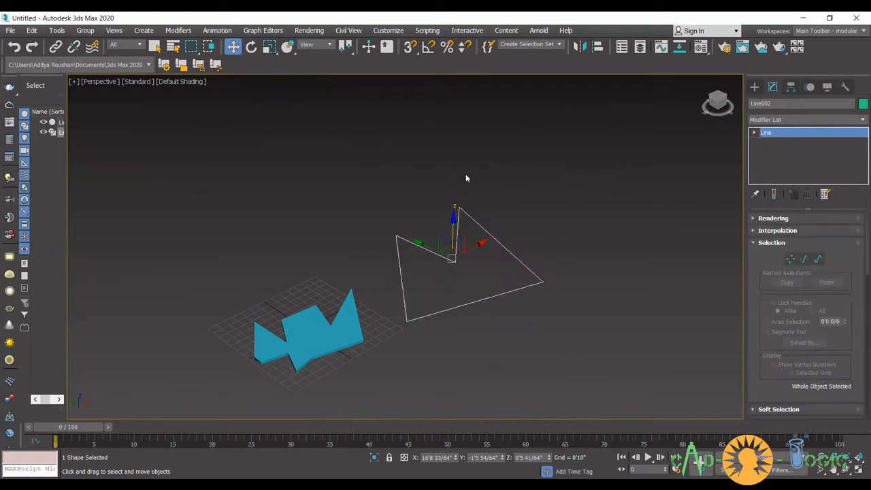
left_click_drag(510, 315, 469, 286)
left_click(754, 132)
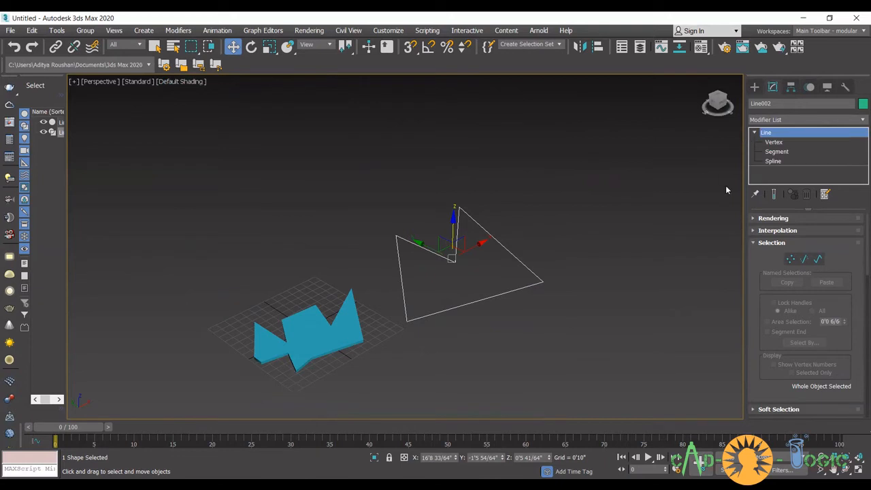
left_click(782, 142)
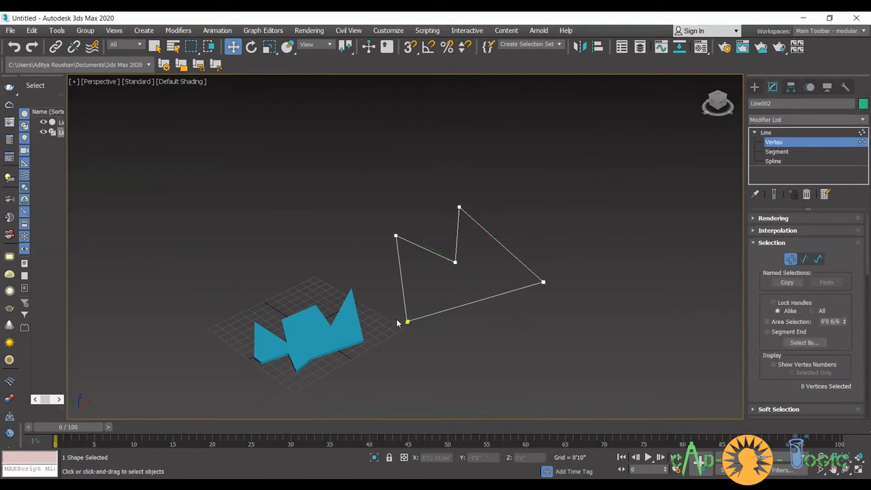
- Inspect the end vertices at the two corners where the attached line meets the zigzag
scroll(416, 314, "up", 5)
scroll(479, 291, "down", 5)
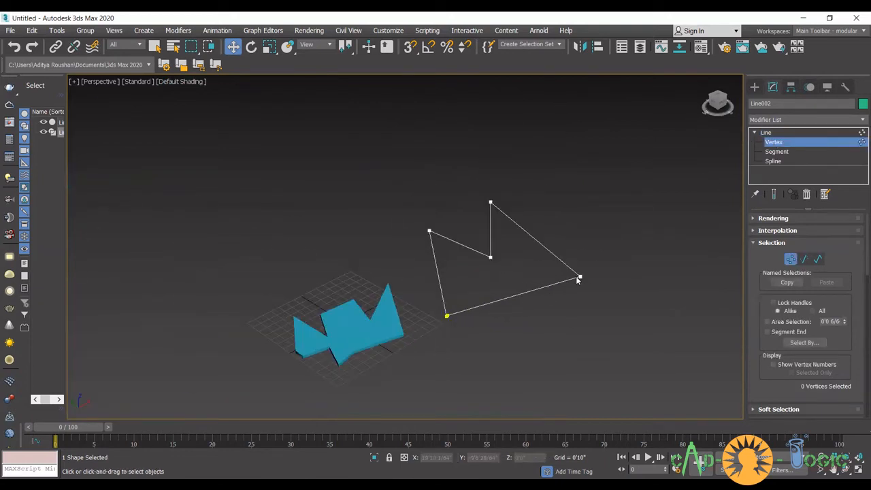
scroll(609, 274, "up", 5)
scroll(517, 292, "down", 5)
scroll(506, 310, "up", 5)
scroll(524, 327, "down", 2)
scroll(575, 290, "down", 5)
scroll(401, 337, "up", 7)
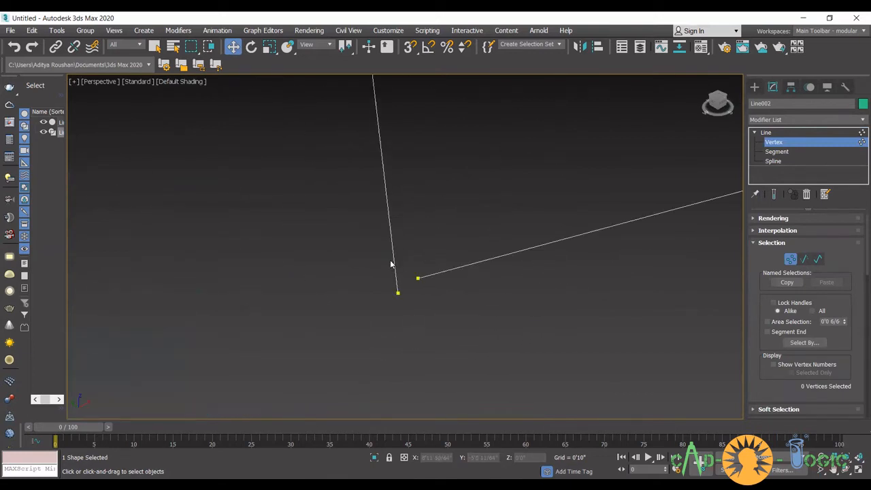
- Convert the two overlapping end vertices at the shape's lower-left corner to the Corner vertex type
left_click_drag(369, 256, 457, 317)
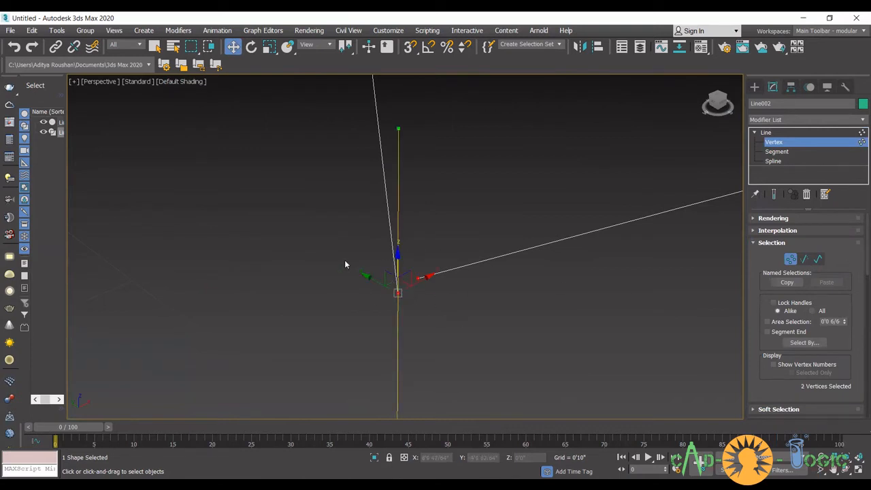
right_click(371, 262)
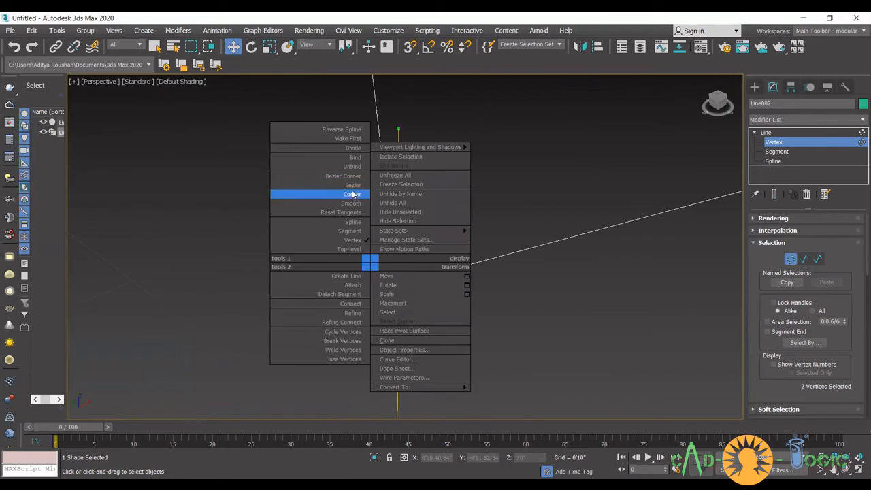
left_click(354, 195)
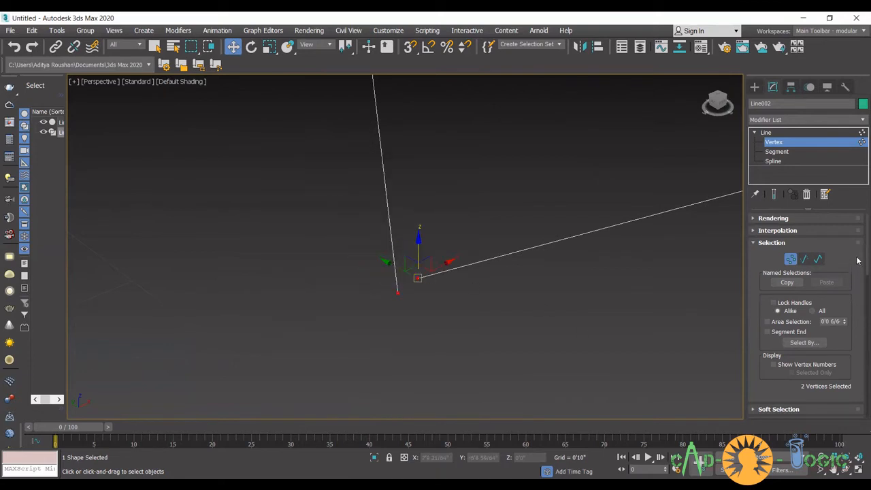
- Try to weld the two selected corner vertices with a weld threshold of 0'1"
scroll(857, 272, "down", 5)
scroll(857, 309, "down", 3)
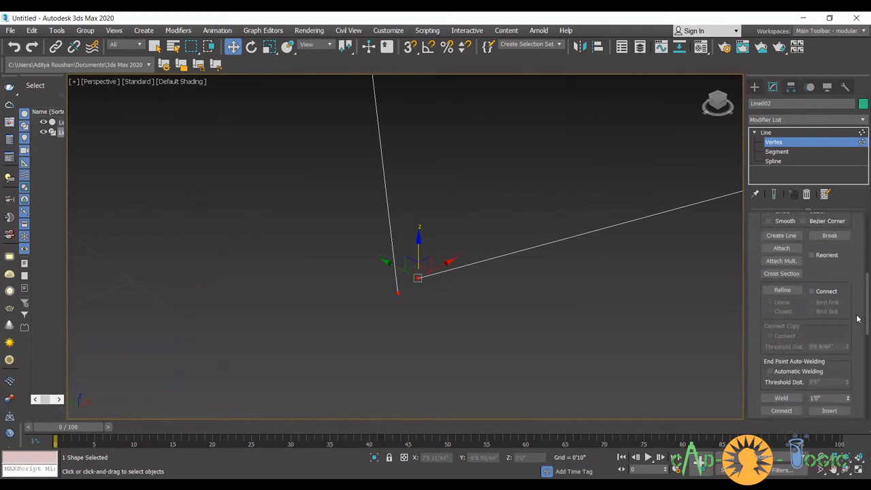
scroll(857, 320, "down", 3)
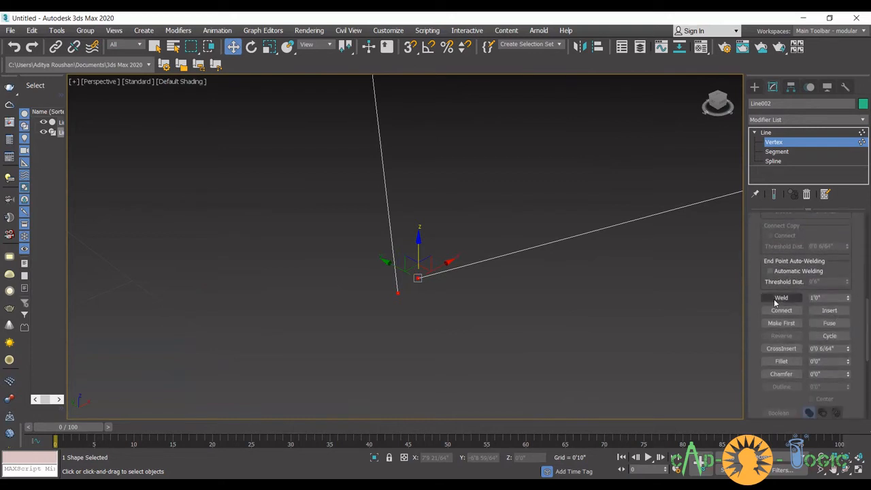
left_click(840, 297)
key("Return")
left_click(781, 297)
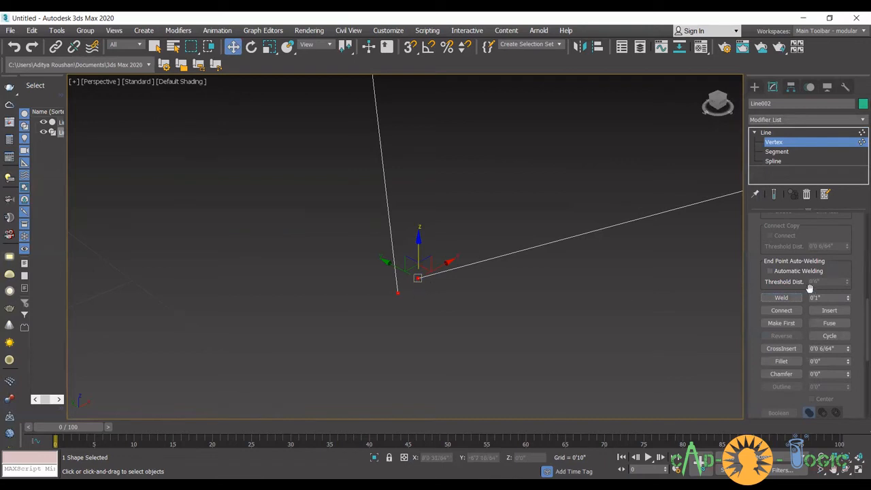
- Set the weld threshold to 0'6" and weld the two lower-left end vertices into one
double_click(827, 298)
left_click(796, 300)
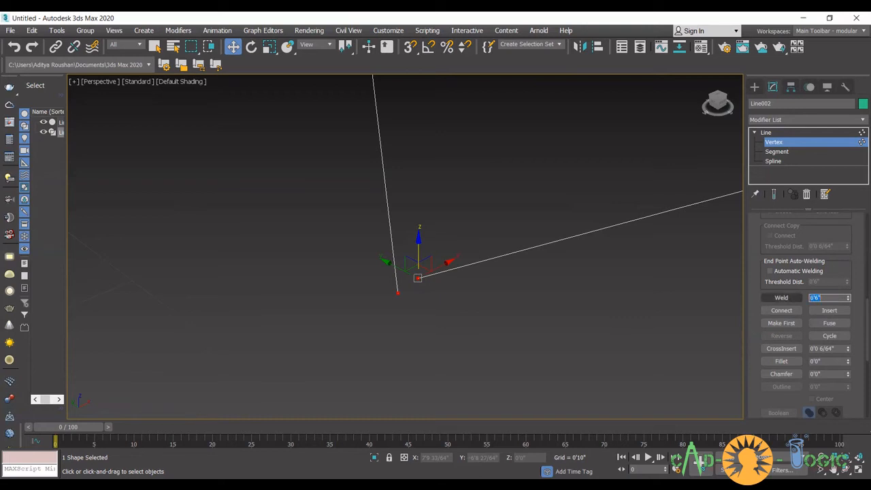
left_click(791, 300)
left_click(392, 321)
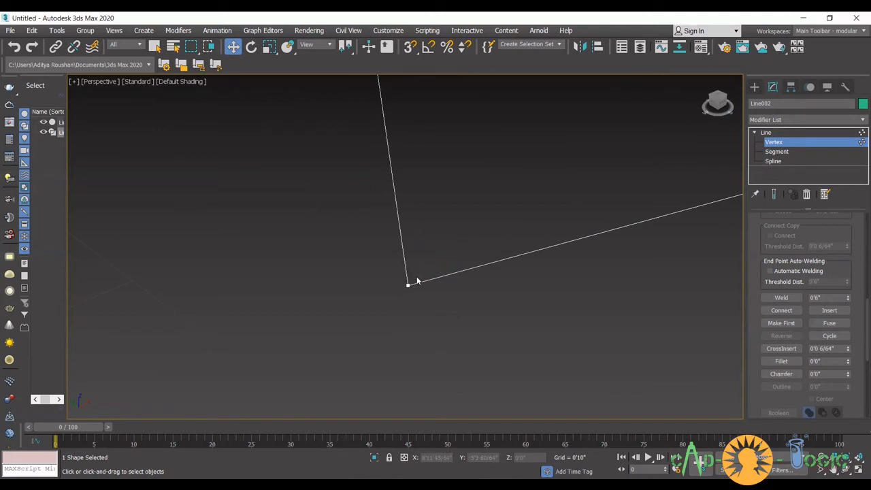
- Weld the pair of end vertices at the shape's far-right corner using the same threshold
scroll(371, 309, "down", 5)
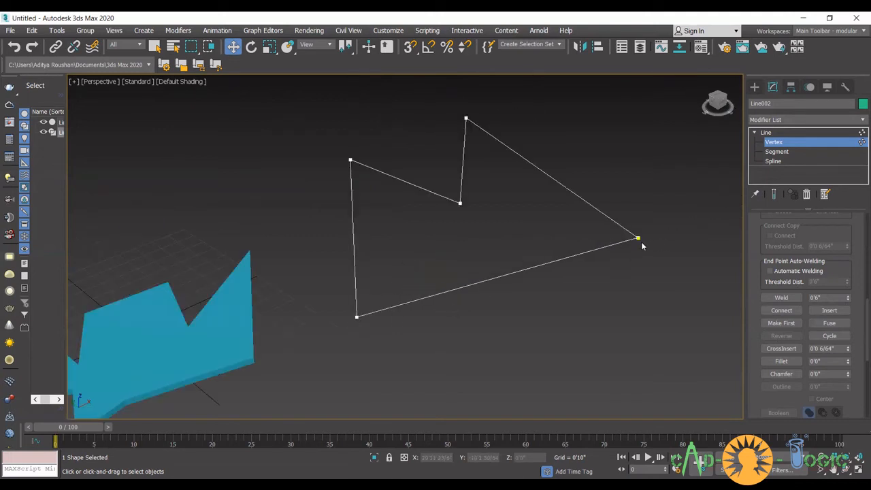
scroll(639, 238, "up", 5)
left_click_drag(628, 215, 658, 260)
left_click(781, 297)
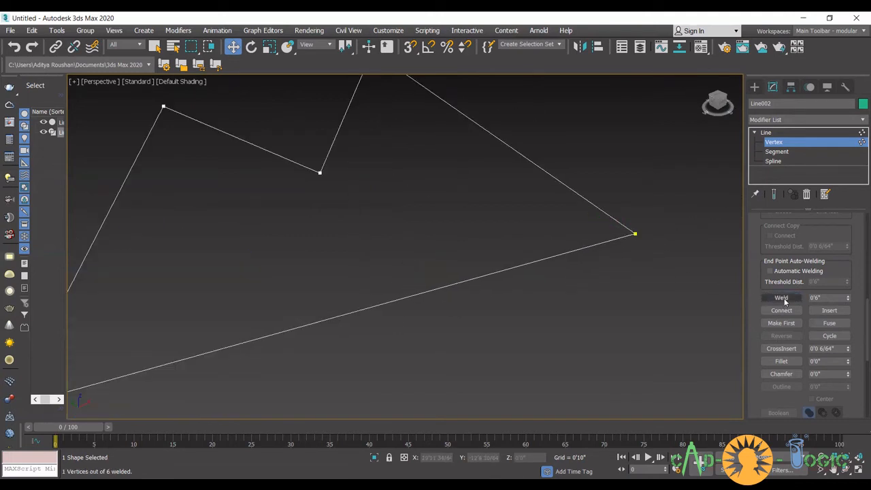
scroll(659, 266, "down", 2)
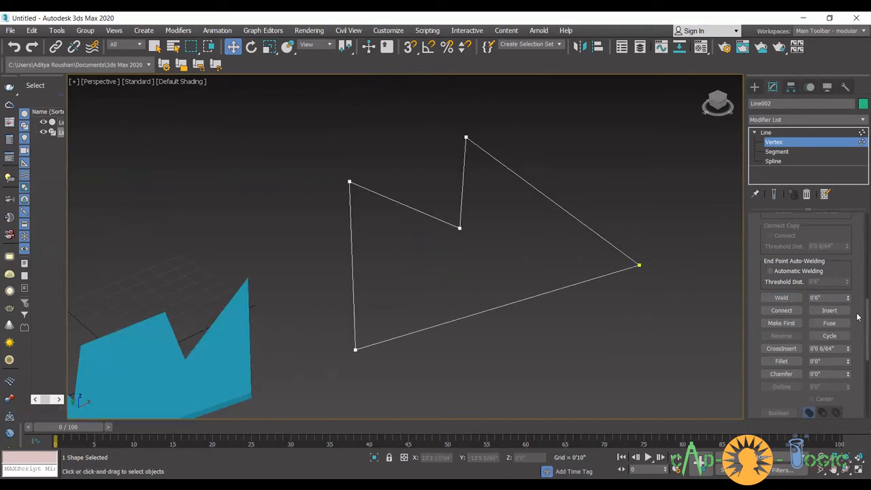
- Refine the closed shape with five new vertices along its left edge and two along the notch's left slope
scroll(857, 292, "up", 10)
scroll(857, 280, "down", 5)
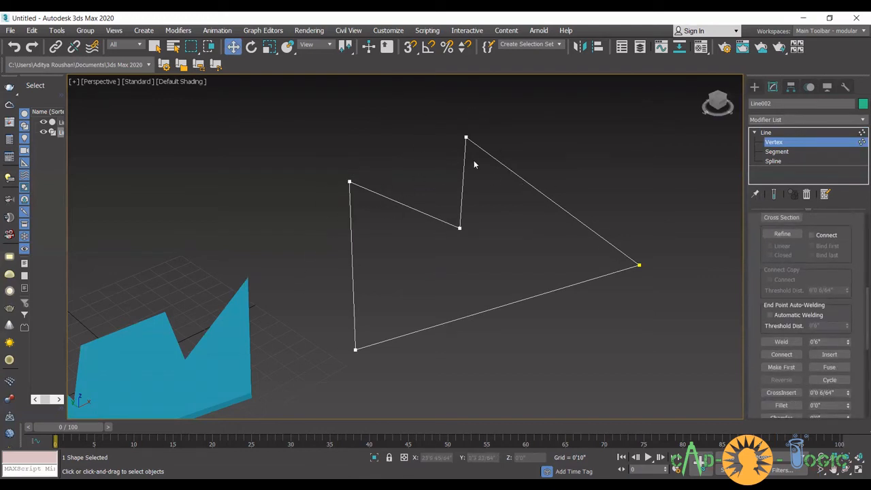
left_click_drag(458, 127, 482, 146)
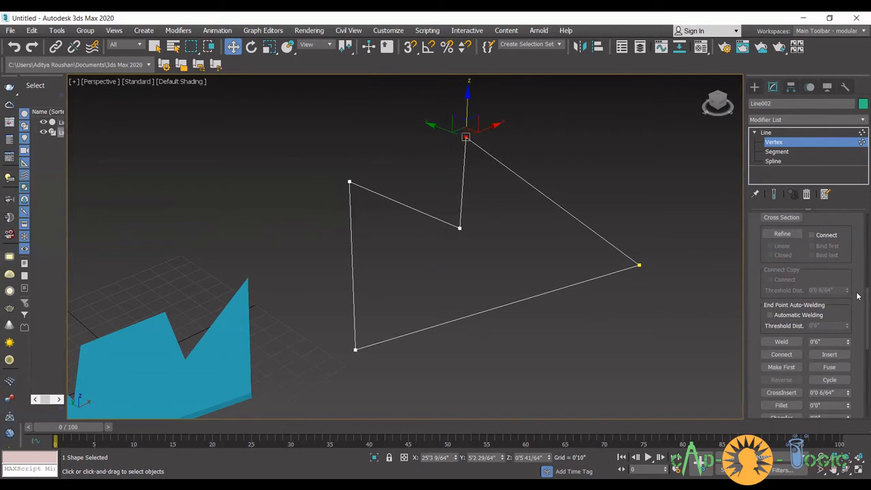
scroll(858, 303, "down", 2)
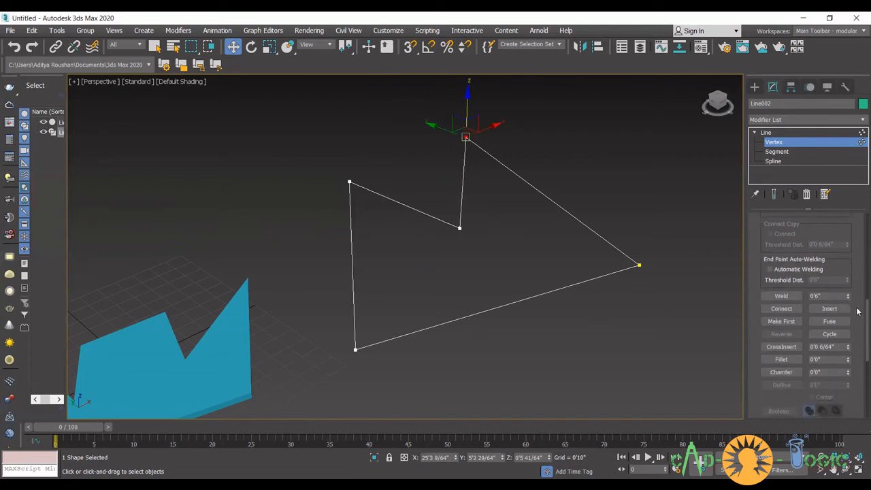
scroll(857, 311, "down", 2)
scroll(857, 313, "up", 5)
left_click(783, 304)
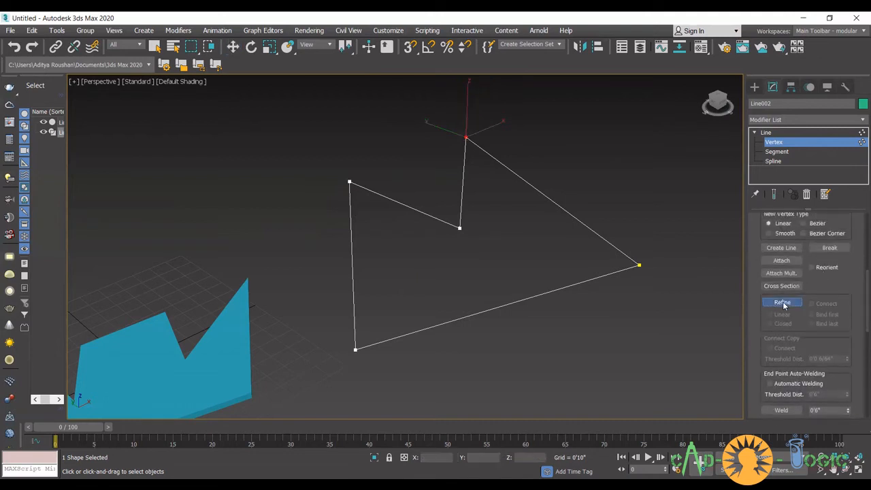
left_click(353, 279)
left_click(353, 253)
left_click(352, 231)
left_click(349, 211)
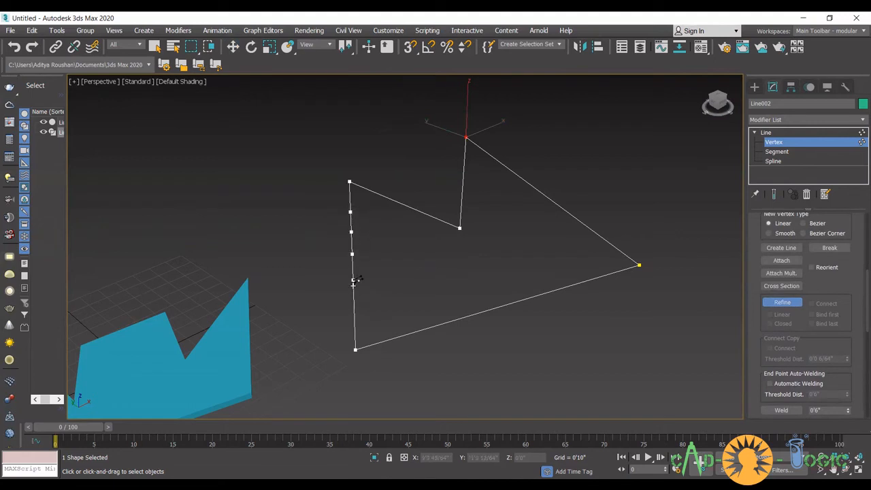
left_click(354, 301)
left_click(384, 196)
left_click(414, 208)
- Apply an Extrude modifier to the welded line shape
left_click(800, 119)
key("x")
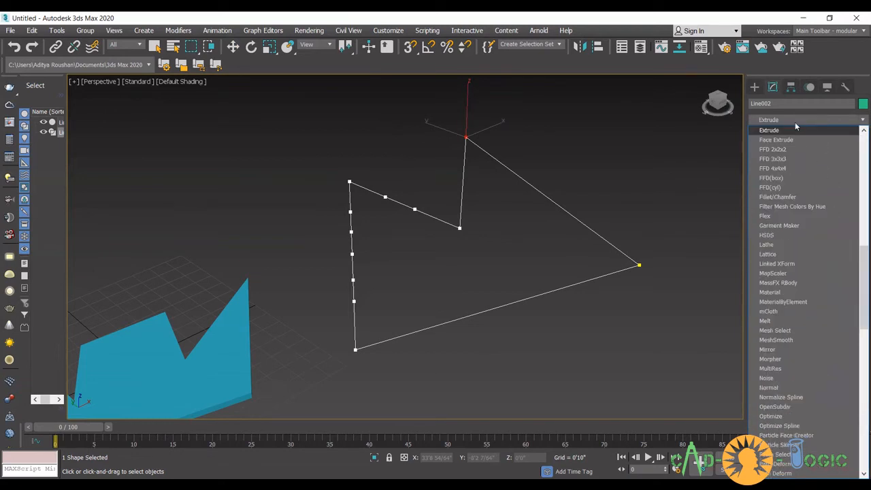
left_click(795, 128)
scroll(456, 241, "down", 2)
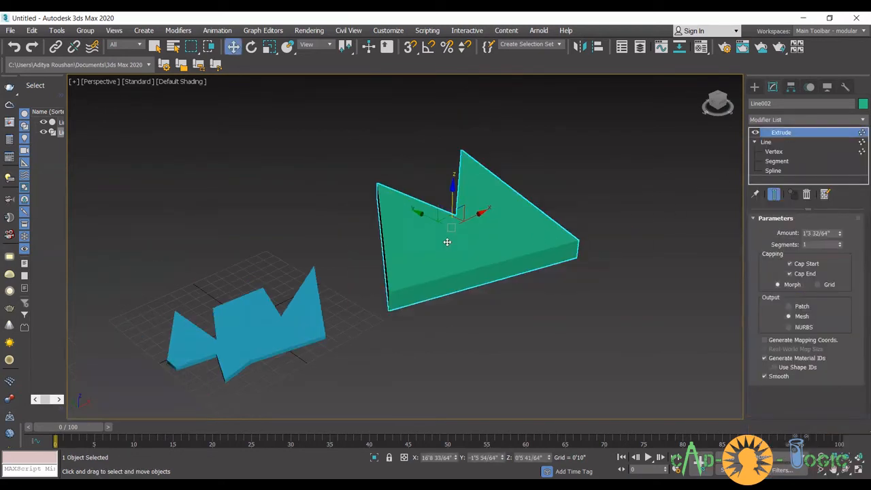
- Inspect the extruded shape in wireframe for the edges at the refined vertices, and return to shaded display
key("F3")
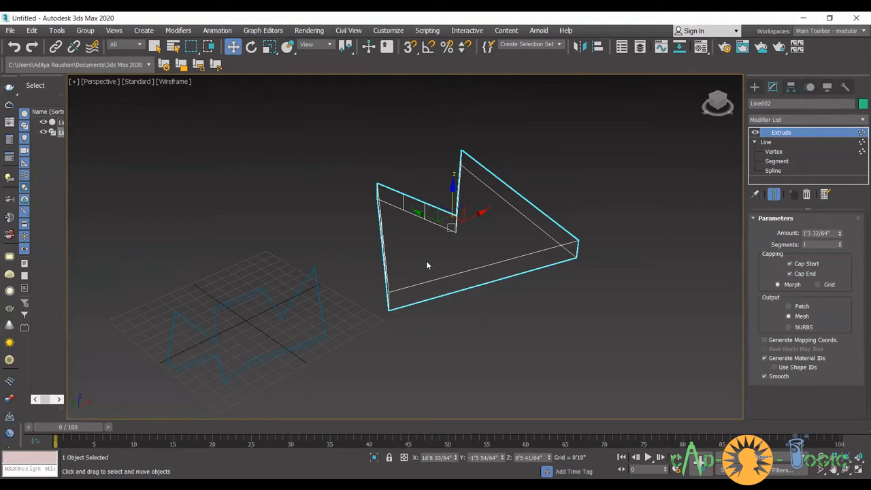
scroll(427, 261, "down", 2)
middle_click_drag(427, 262, 452, 258, "alt")
scroll(430, 269, "up", 3)
scroll(430, 272, "up", 2)
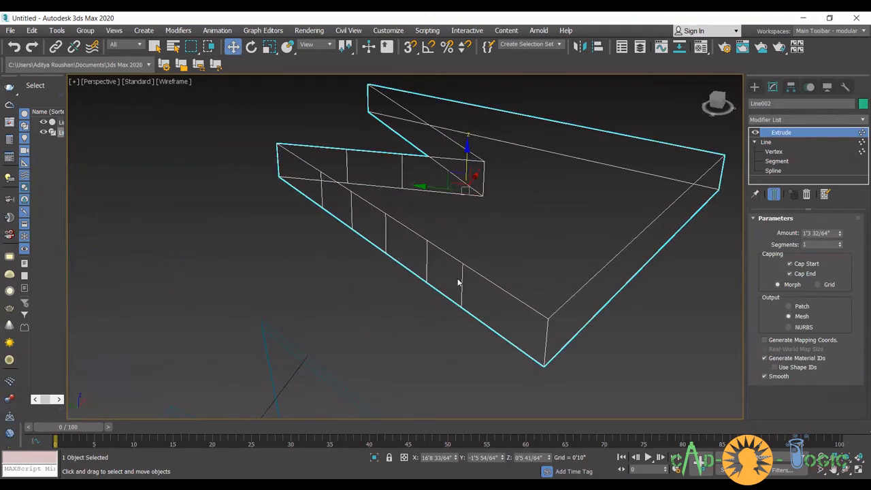
middle_click_drag(483, 225, 429, 221, "alt")
scroll(474, 245, "up", 3)
mouse_move(474, 245)
middle_mouse_down("alt")
mouse_move(544, 222)
mouse_move(460, 245)
mouse_move(402, 237)
mouse_move(448, 213)
mouse_move(532, 244)
mouse_move(426, 245)
mouse_move(505, 266)
mouse_move(462, 303)
mouse_move(456, 271)
mouse_move(430, 262)
mouse_move(487, 283)
middle_mouse_up("alt")
key("F3")
- Delete both extruded shapes from the scene
scroll(534, 244, "up", 5)
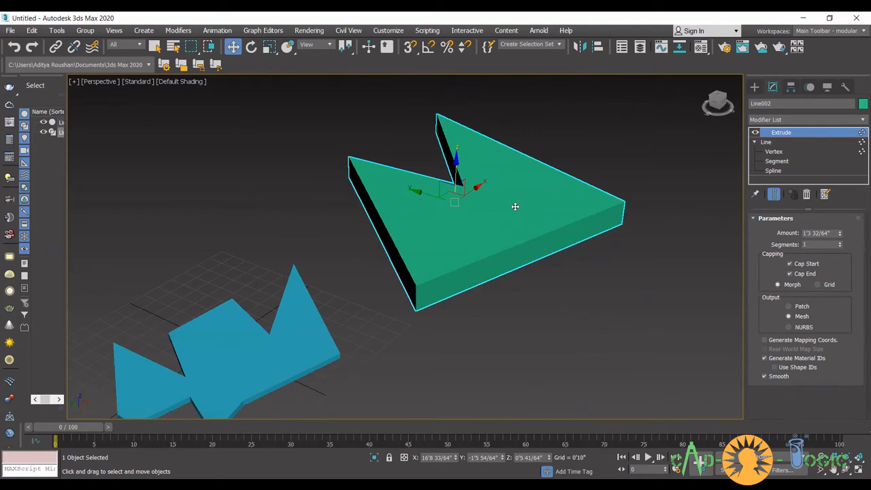
scroll(524, 207, "down", 5)
middle_click_drag(528, 210, 715, 145, "alt")
middle_click_drag(453, 240, 562, 325, "alt")
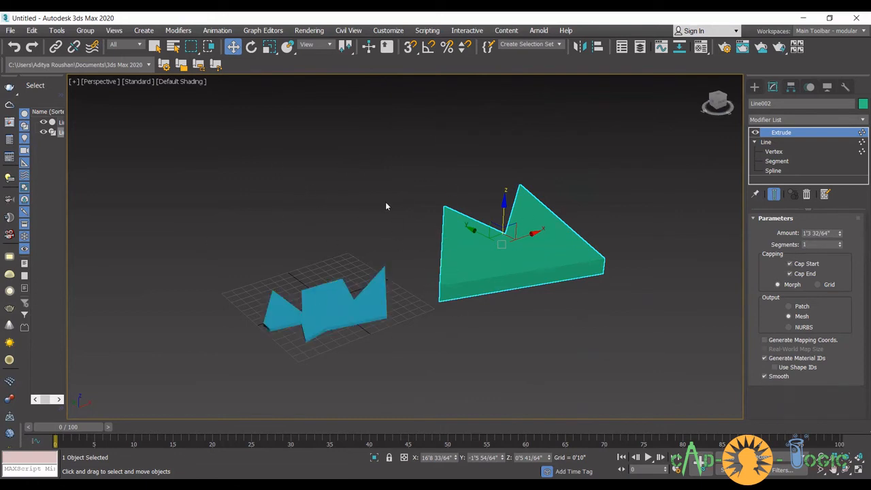
scroll(528, 261, "down", 2)
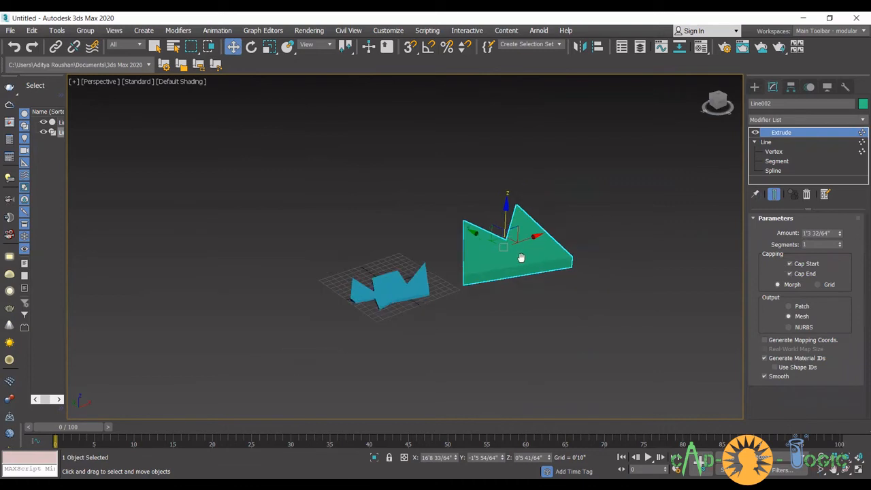
key("Delete")
left_click_drag(462, 323, 324, 248)
key("Delete")
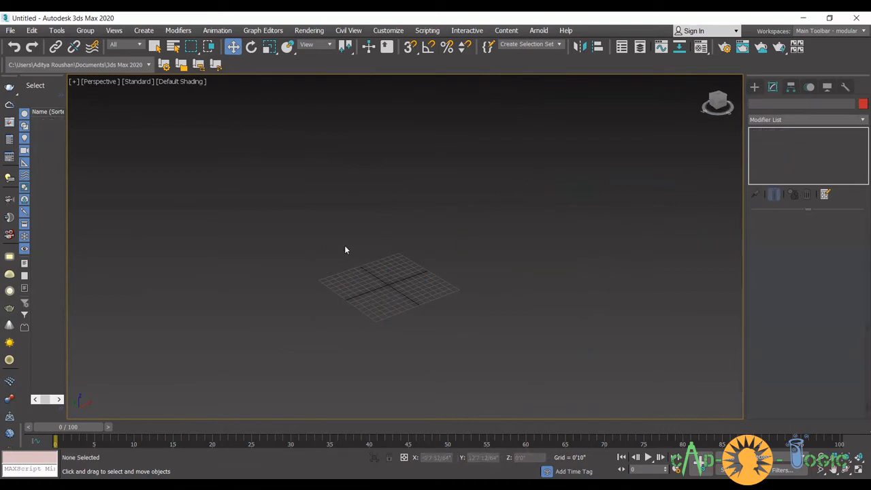
- Draw a circle with a radius of about 3'6" on the grid and lower it slightly along Z
left_click(754, 87)
left_click(785, 173)
scroll(379, 276, "up", 4)
left_click_drag(363, 279, 410, 308)
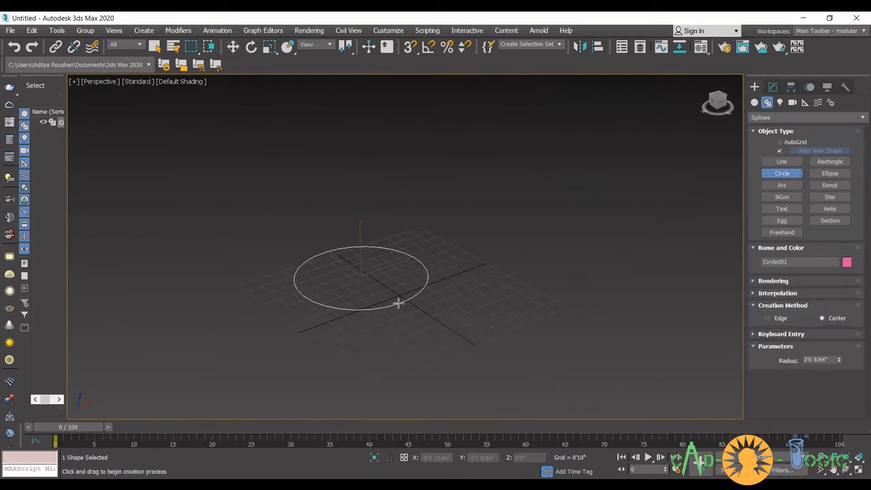
key("w")
mouse_move(361, 237)
left_mouse_down()
mouse_move(361, 204)
mouse_move(361, 241)
left_mouse_up()
key("F3")
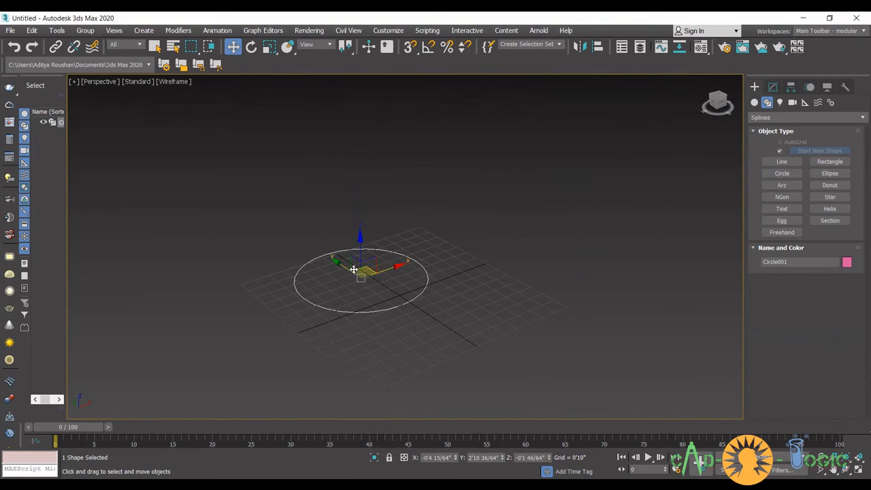
key("F3")
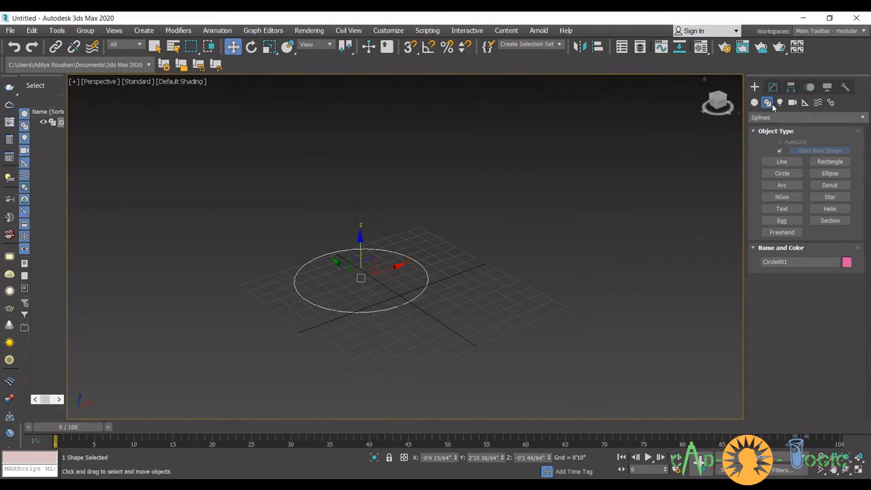
- Apply an Extrude modifier to the circle and set its amount to 0'10"
left_click(772, 86)
left_click(796, 120)
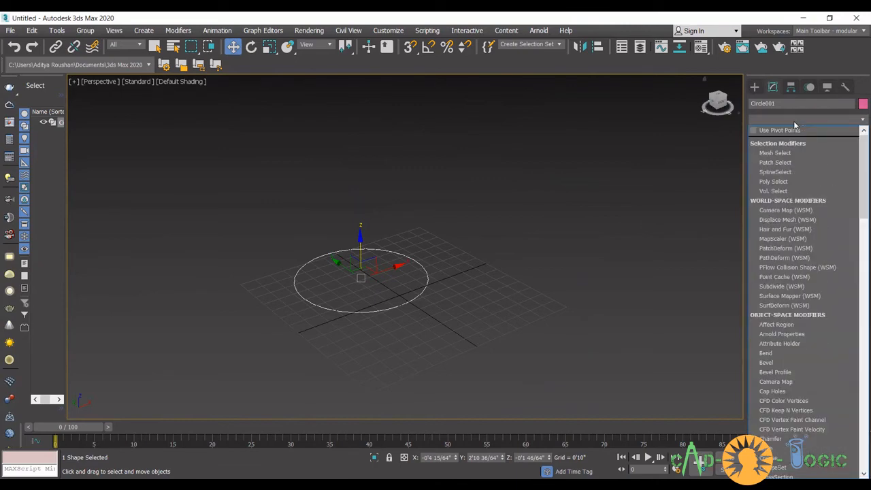
type("ex")
left_click(792, 130)
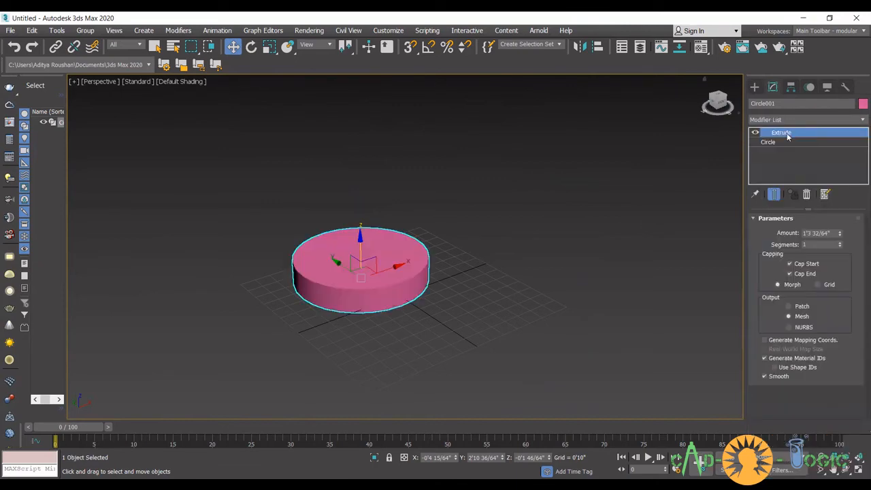
middle_click_drag(271, 230, 315, 245)
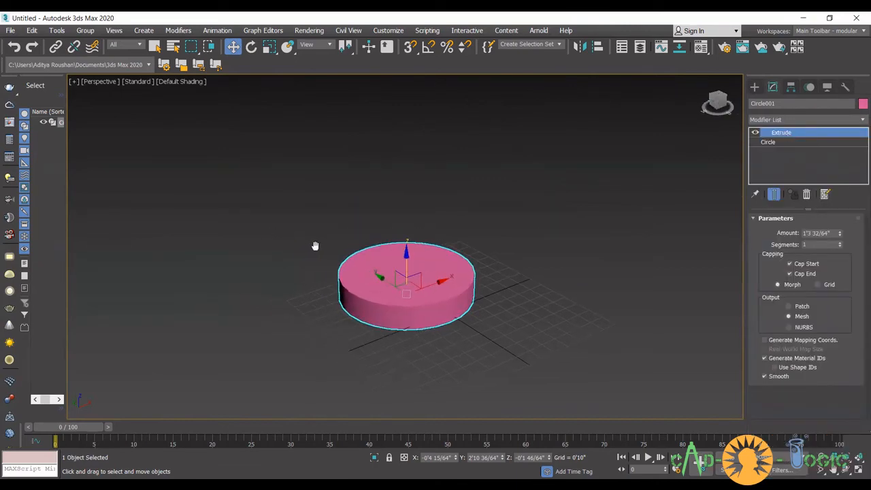
scroll(316, 244, "up", 2)
middle_click_drag(384, 279, 299, 241)
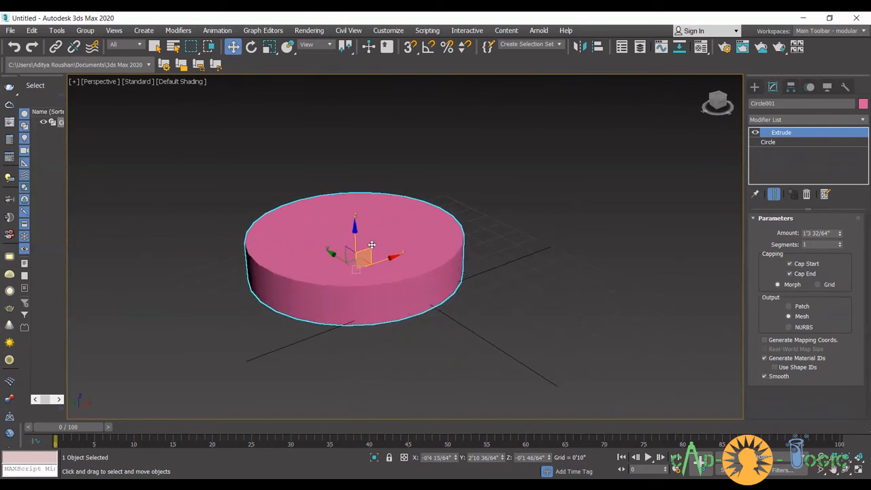
mouse_move(839, 234)
left_mouse_down()
mouse_move(849, 247)
mouse_move(845, 209)
mouse_move(839, 243)
left_mouse_up()
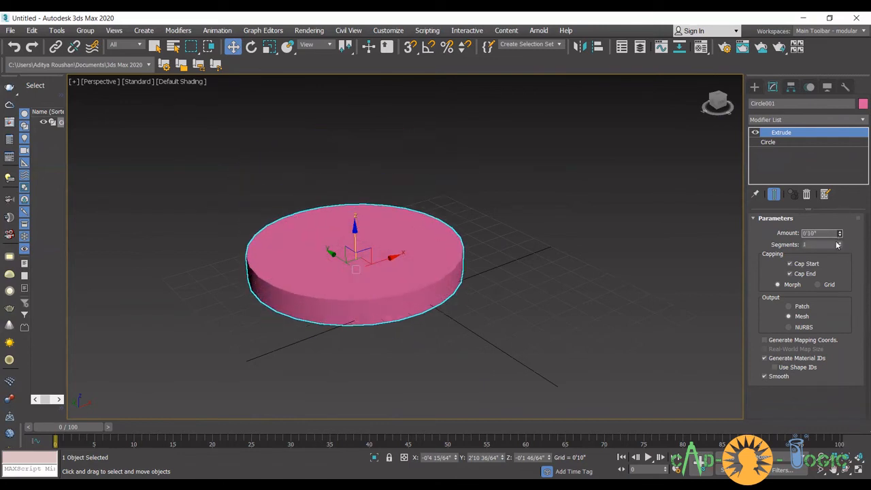
- Delete the extruded circle and create a box about 2'6" long, 2'8" wide and 0'11" high
key("Delete")
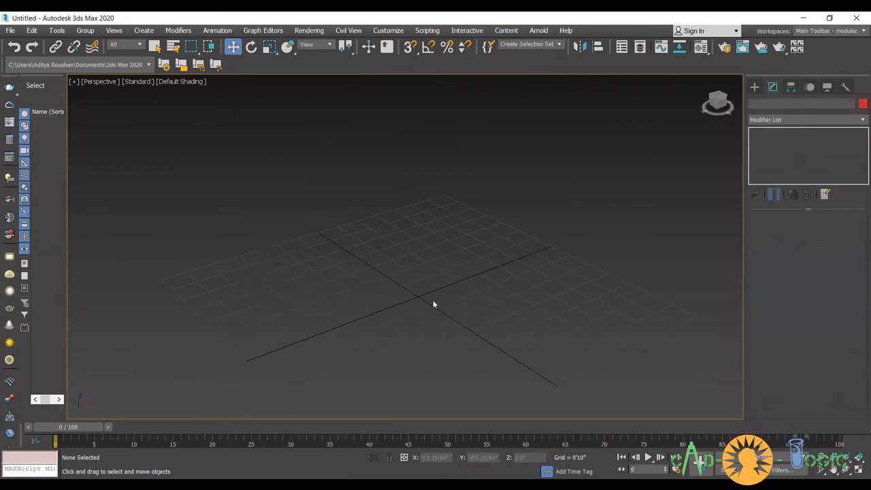
left_click(754, 86)
left_click(782, 152)
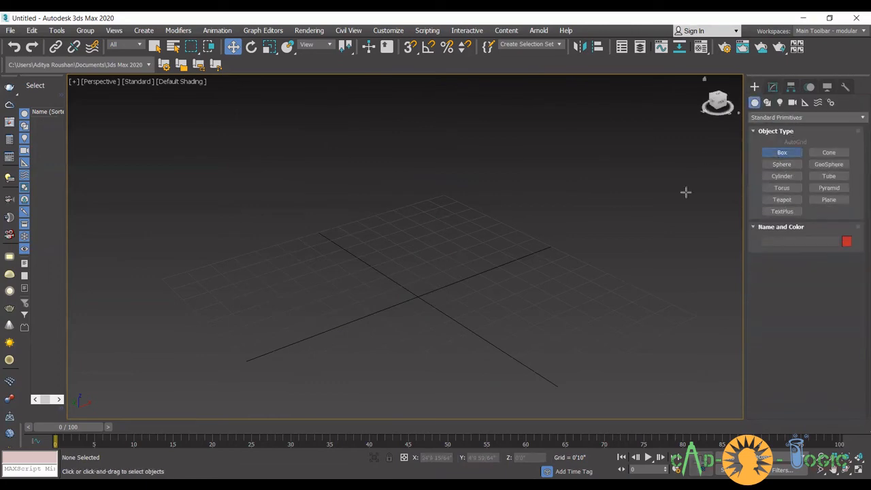
left_click_drag(260, 306, 374, 311)
left_click(376, 291)
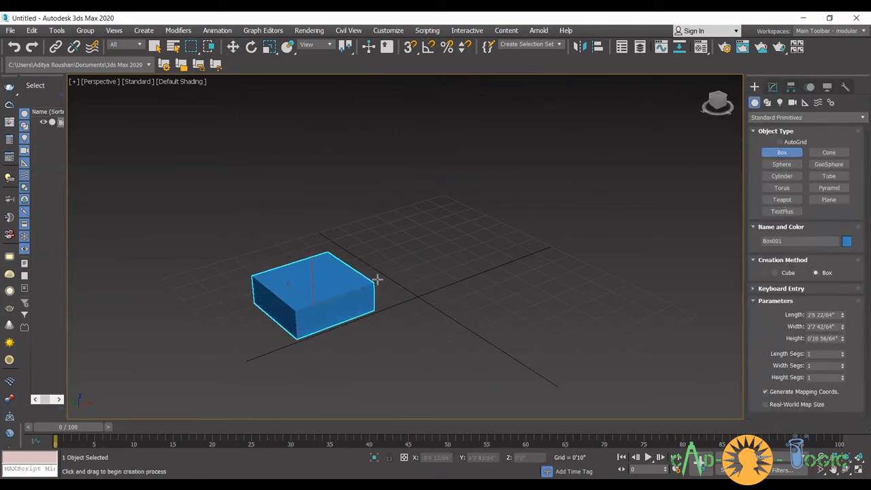
- Convert the box to an Editable Poly
key("w")
right_click(336, 265)
mouse_move(401, 395)
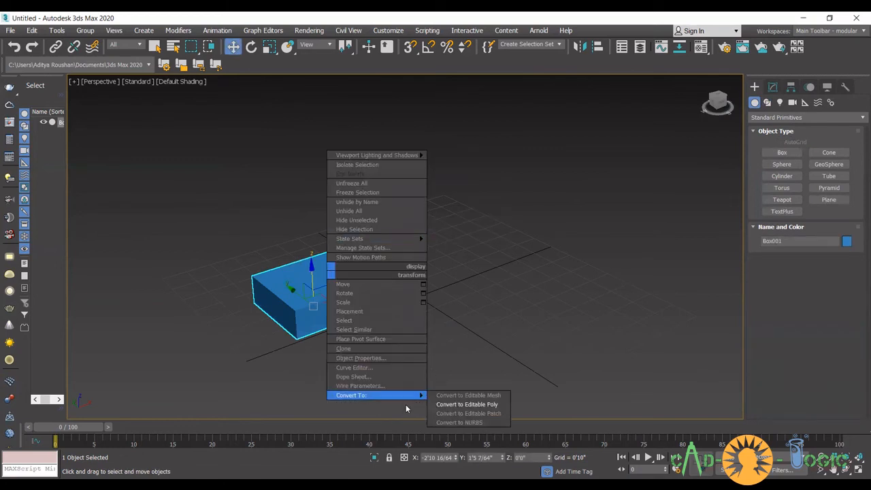
left_click(463, 404)
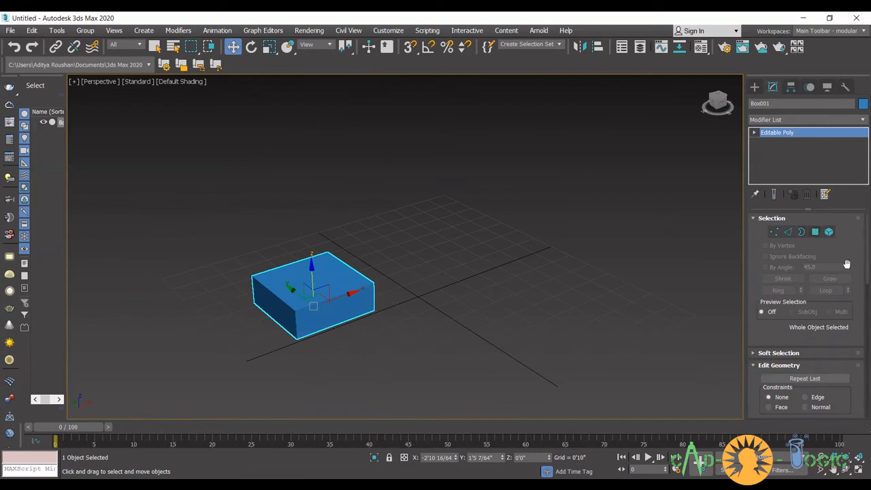
- Delete the polygon that forms the box's end face on the positive X side
key("4")
left_click(306, 291)
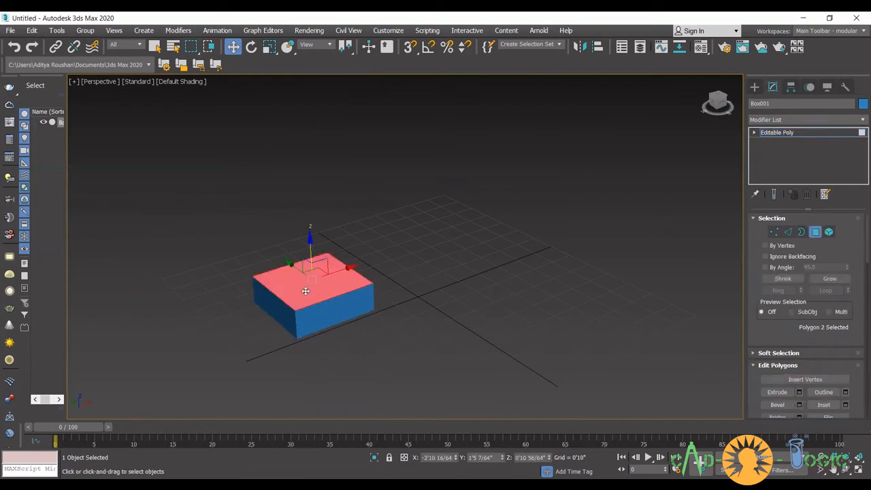
middle_click_drag(411, 301, 346, 307, "alt")
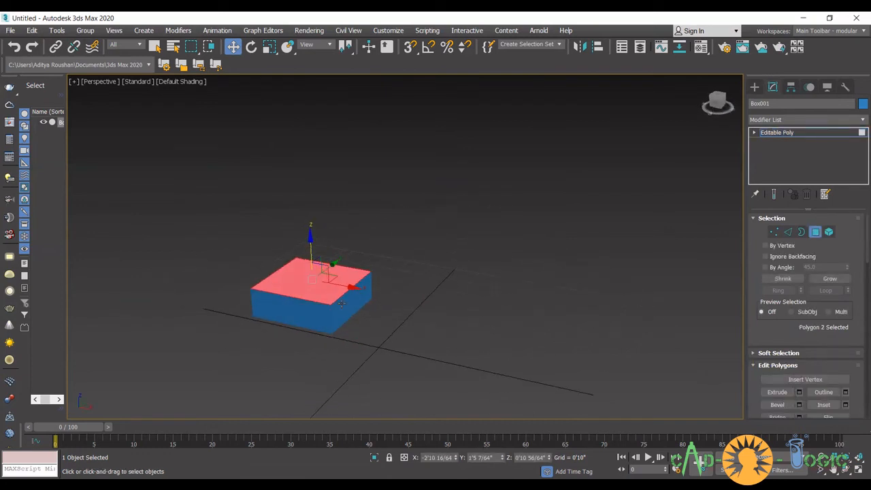
left_click(344, 310)
scroll(344, 311, "up", 2)
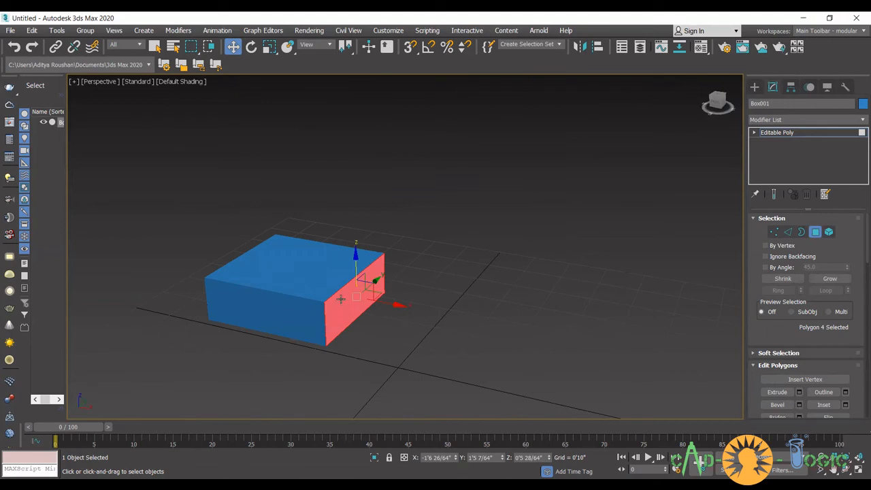
key("Delete")
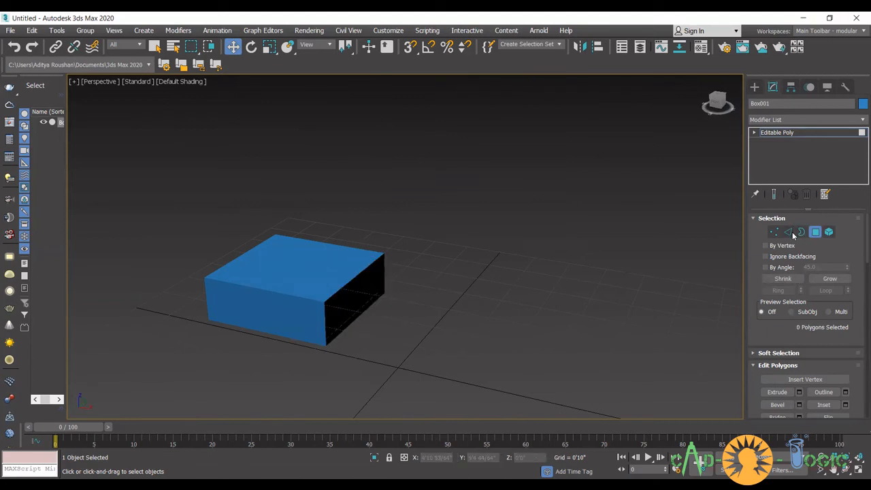
- Select the four vertices around the open end and move them about 0'10" outward along X
key("1")
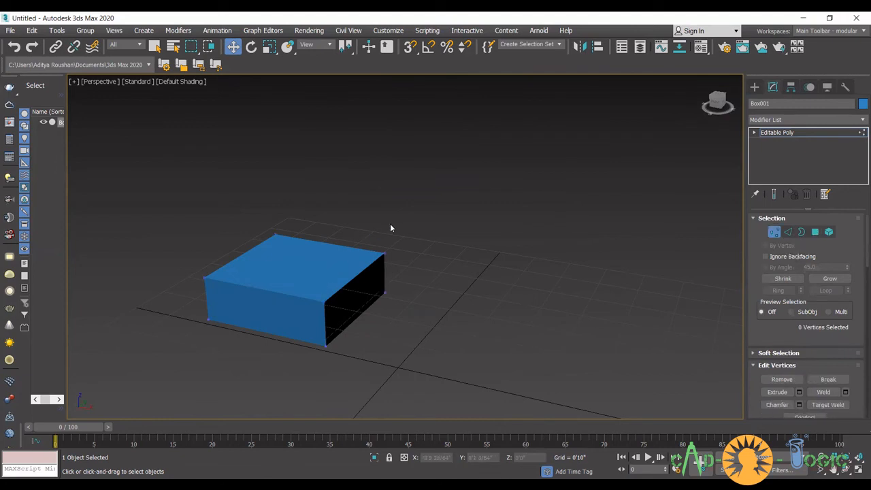
left_click_drag(385, 221, 364, 330)
left_click_drag(348, 369, 350, 367, "ctrl")
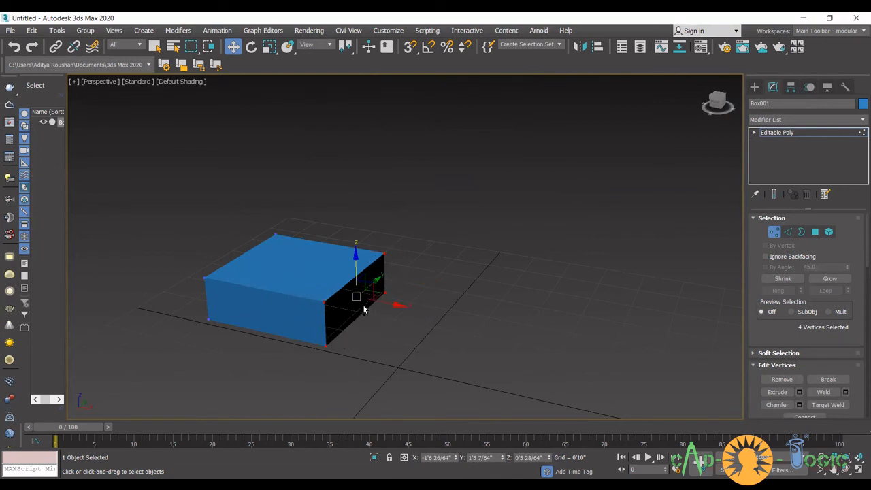
left_click_drag(399, 307, 426, 311)
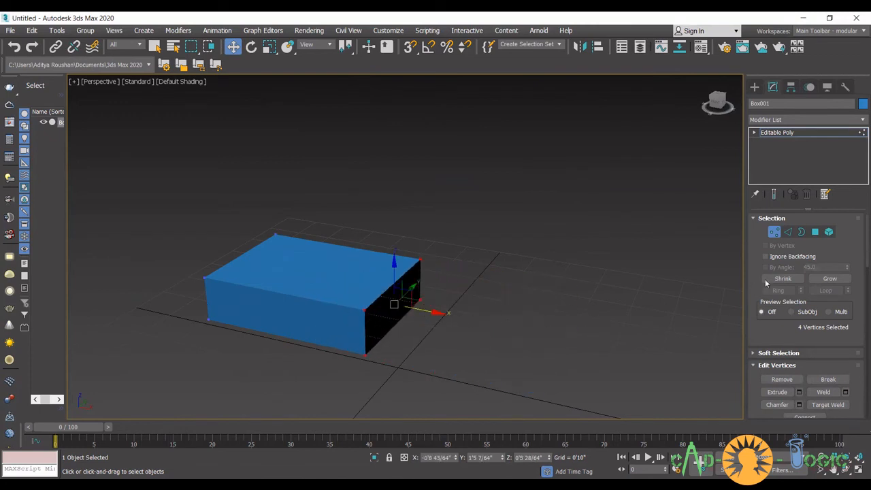
- Select the border of the open end and move it outward along X to about 2'8"
left_click(800, 232)
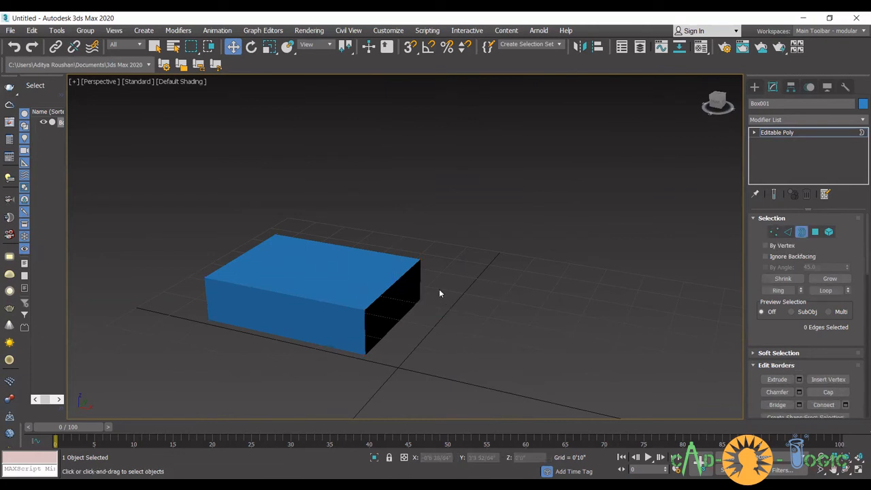
left_click(419, 279)
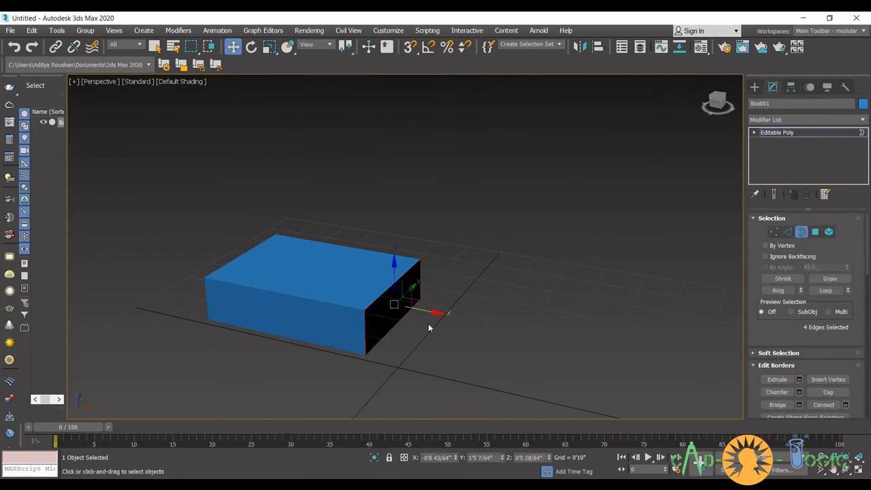
left_click_drag(435, 313, 611, 335)
middle_click_drag(603, 371, 590, 341)
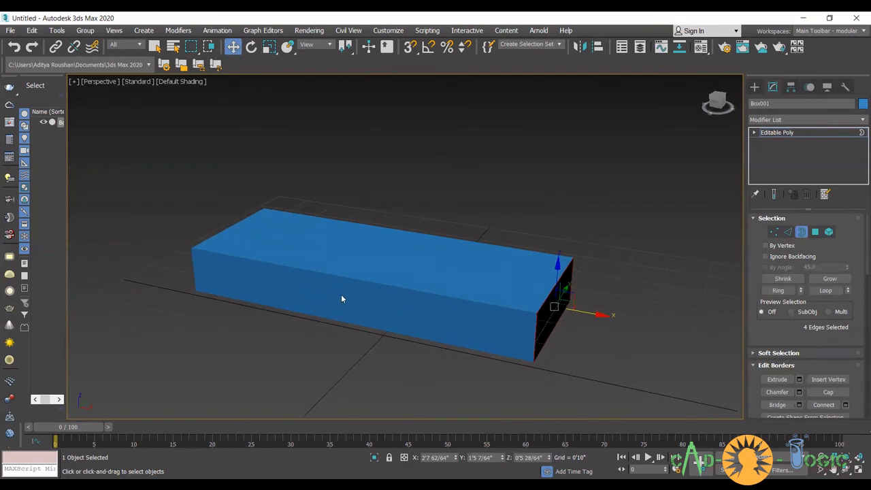
- Turn on edged faces and wireframe display, and move the open border back along X to about 0'6"
key("F4")
key("F3")
scroll(504, 297, "down", 2)
left_click_drag(536, 305, 467, 305)
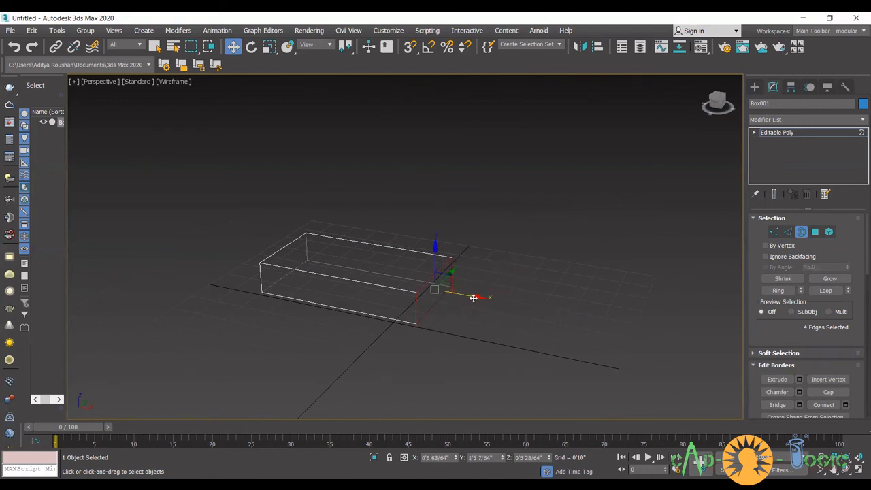
- Extend the open border with a new segment along X to about 2'7", and return the viewport to shaded display
left_click_drag(480, 297, 550, 312, "shift")
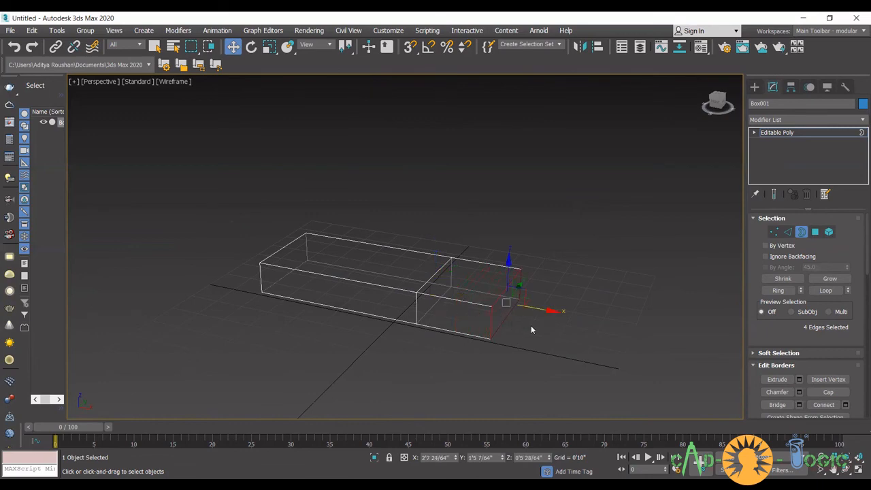
left_click(517, 373)
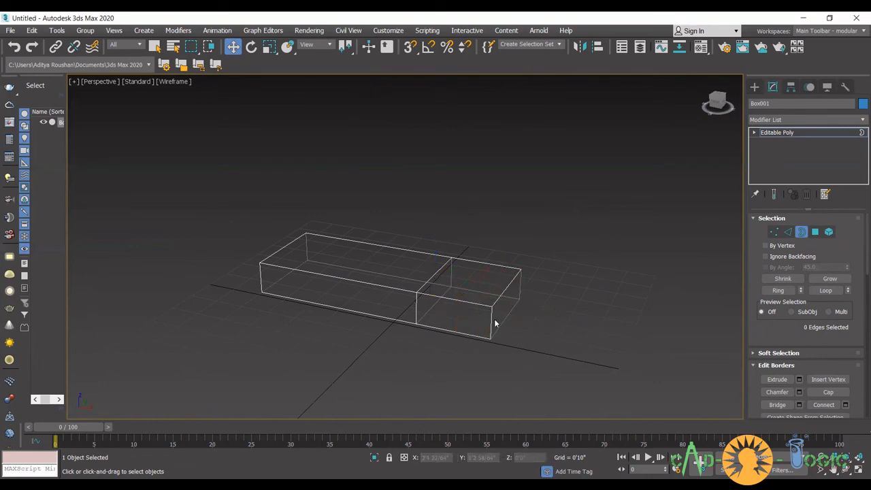
key("F3")
scroll(523, 302, "up", 3)
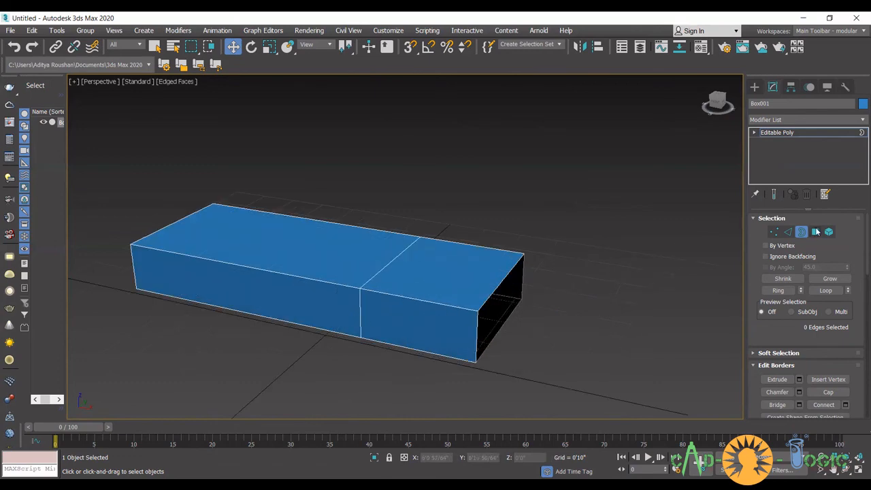
- Extend the open end's border along X with two more segments, out to about 4'4"
key("4")
left_click(473, 323)
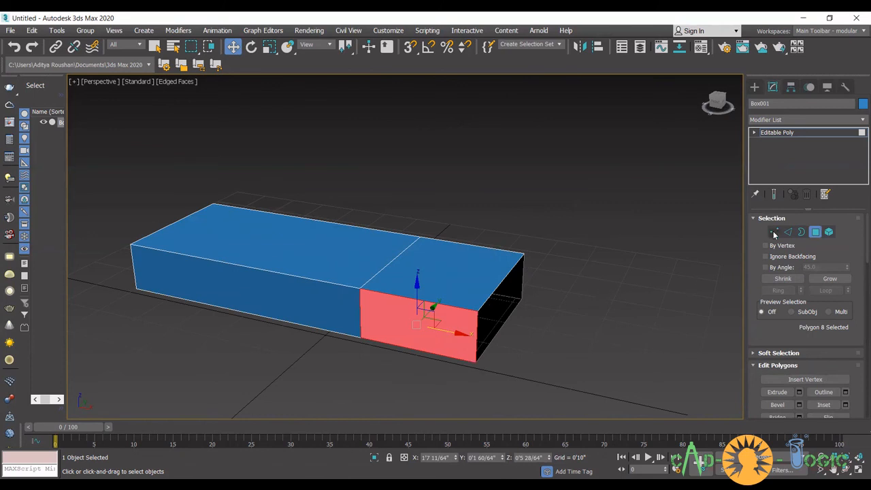
left_click(800, 232)
left_click(499, 286)
left_click_drag(548, 314, 614, 369)
middle_click_drag(615, 370, 545, 310)
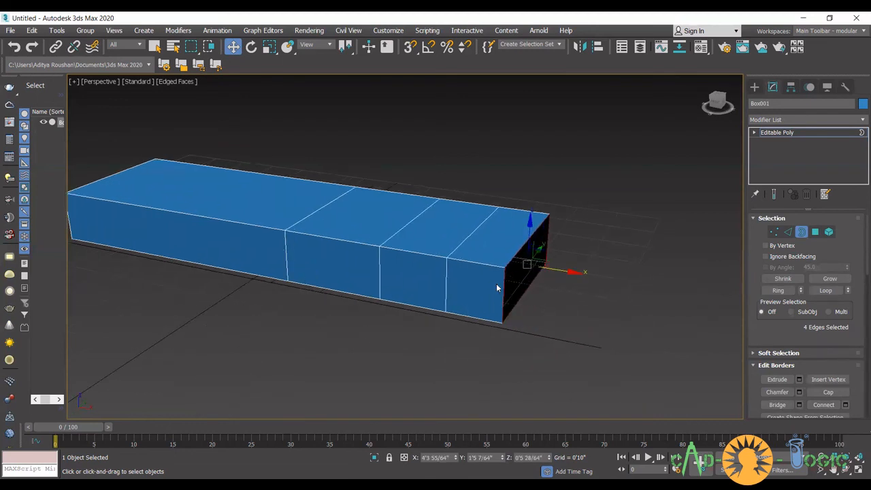
left_click(555, 337)
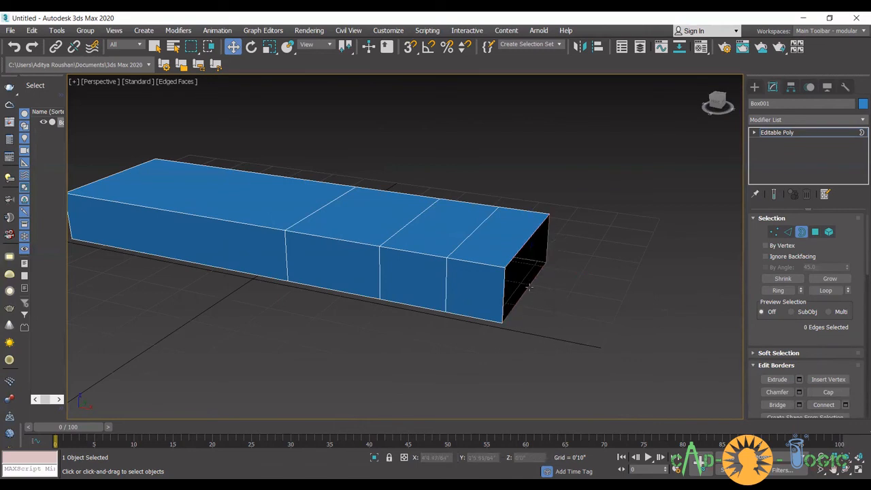
- Cap the border at the open end of the extended box
left_click(546, 240)
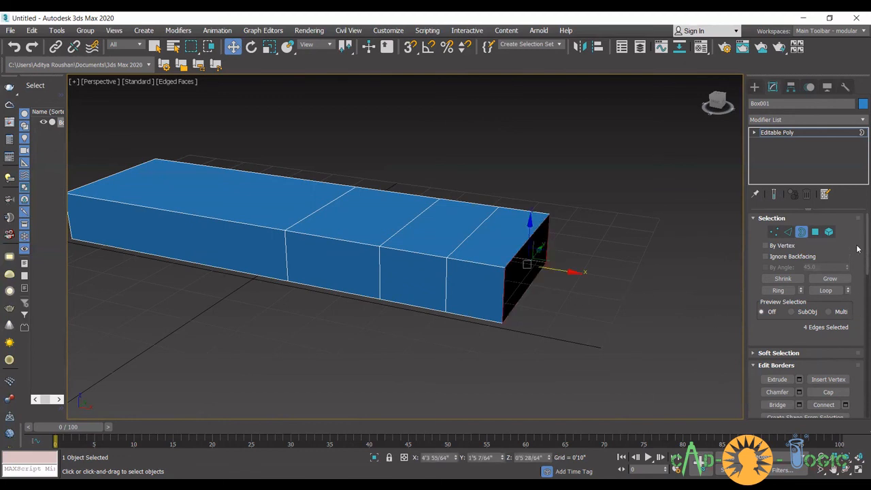
scroll(857, 249, "down", 3)
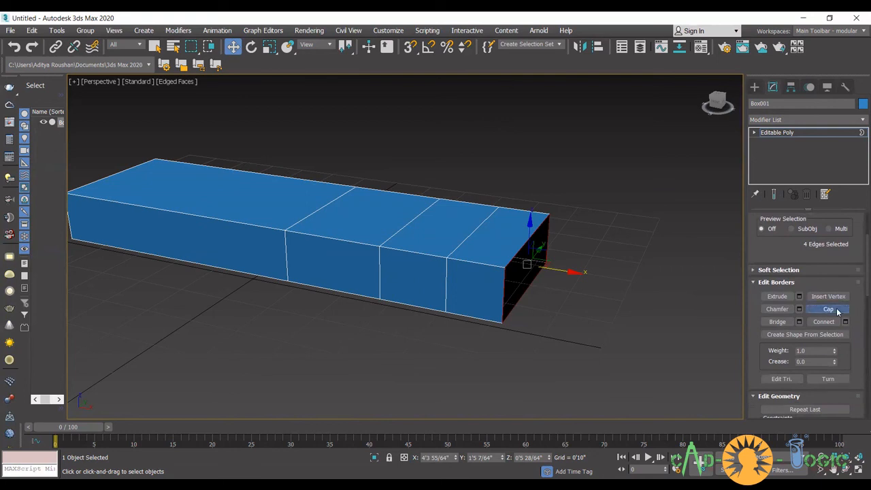
left_click(835, 310)
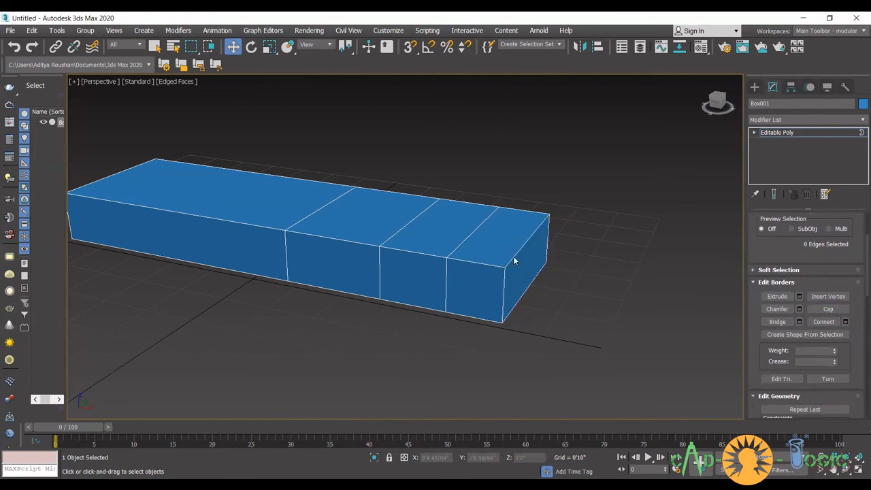
- Delete the front side polygon of the last segment at the box's capped end
scroll(801, 255, "up", 3)
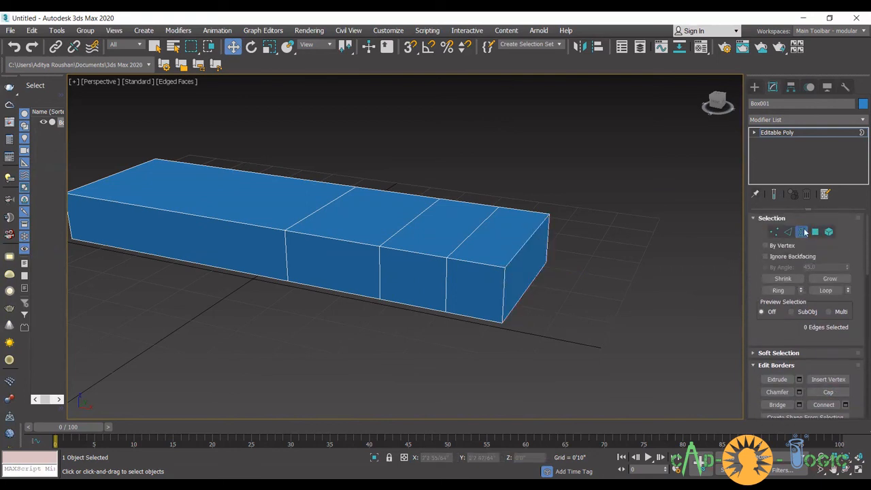
left_click(814, 232)
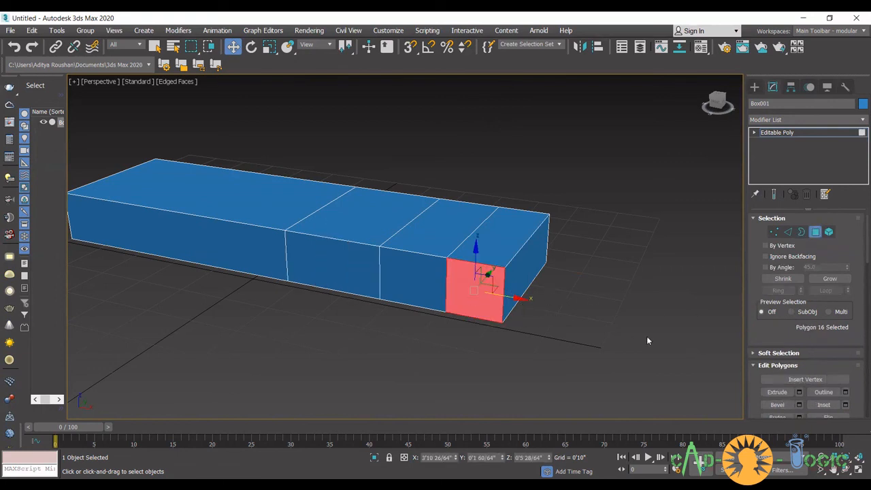
key("Delete")
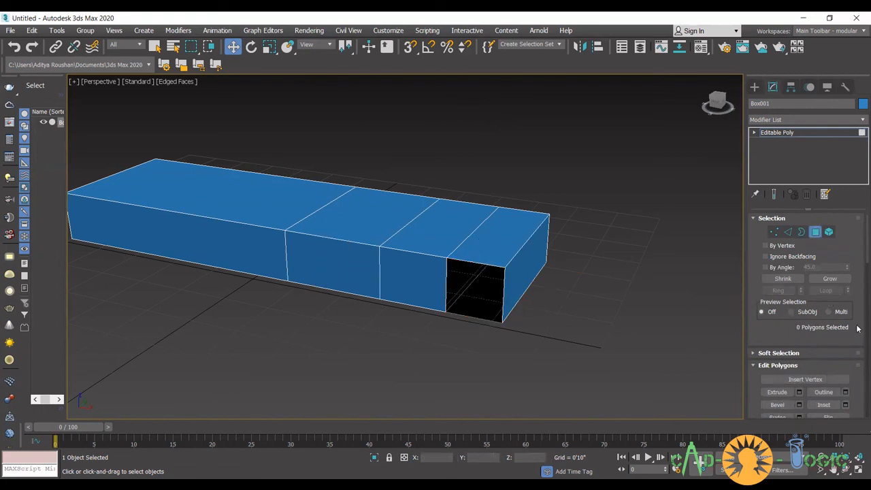
- Select the side opening's border and extend it as a new segment along negative Y to about -2'1"
left_click(799, 232)
left_click(500, 311)
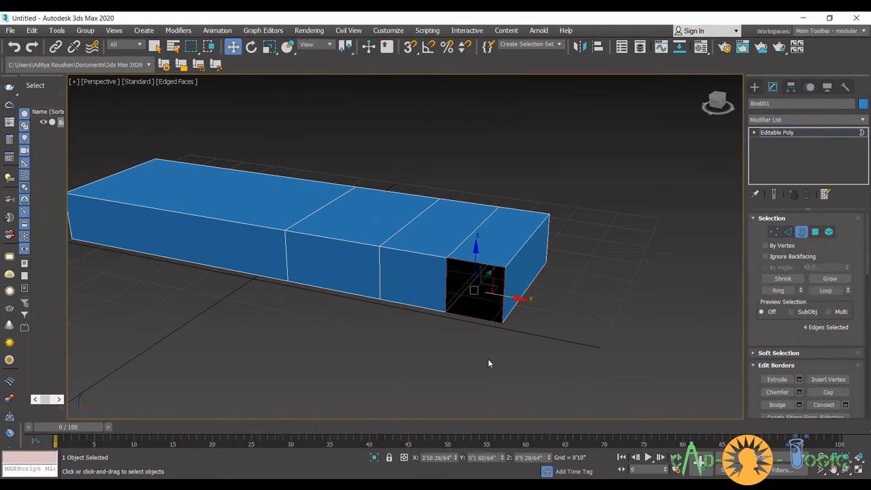
left_click_drag(483, 279, 462, 304, "shift")
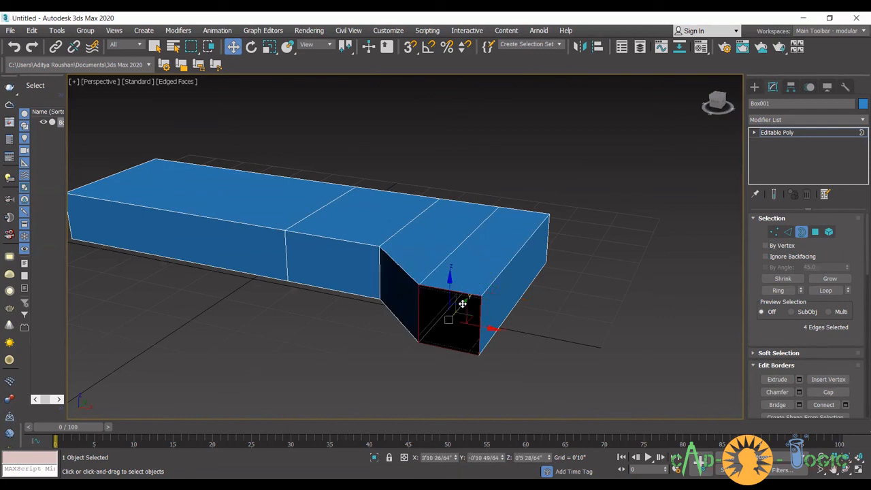
key("ctrl+z")
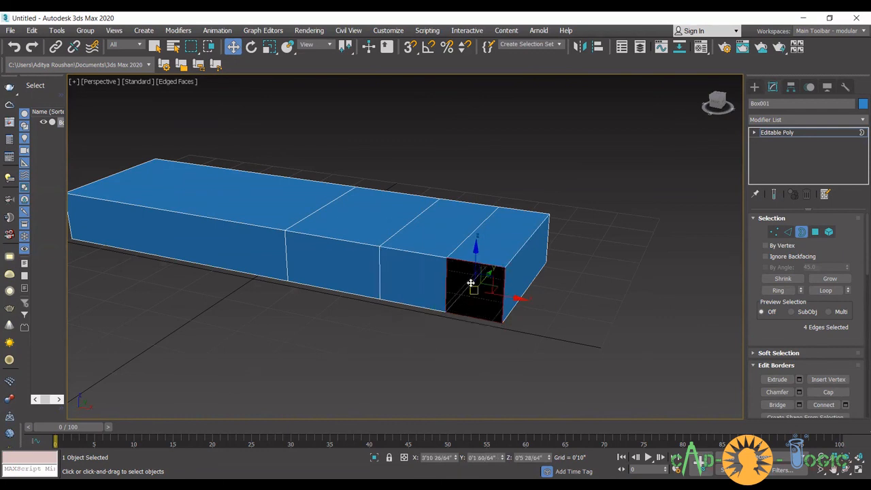
left_click_drag(485, 278, 410, 341, "shift")
scroll(438, 301, "down", 4)
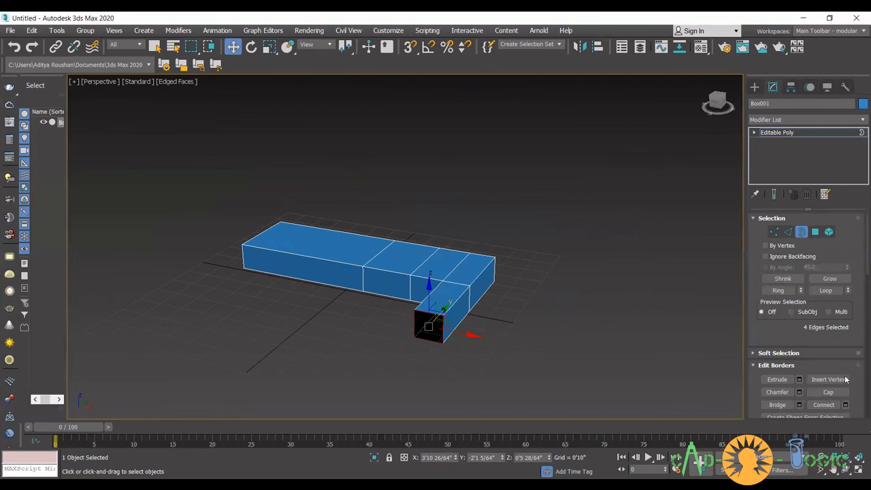
- Cap the open border at the end of the side branch and inspect the closed shape from several angles
left_click(823, 392)
left_click(366, 349)
middle_click_drag(366, 349, 447, 372, "alt")
middle_click_drag(434, 322, 358, 336, "alt")
middle_click_drag(478, 305, 455, 298, "alt")
scroll(455, 298, "down", 2)
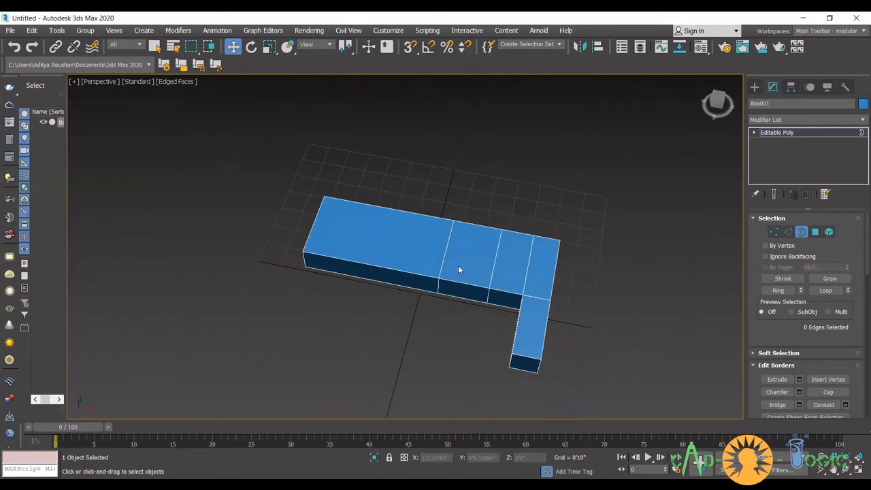
- Leave border editing and select the whole L-shaped object
left_click(755, 87)
left_click(627, 296)
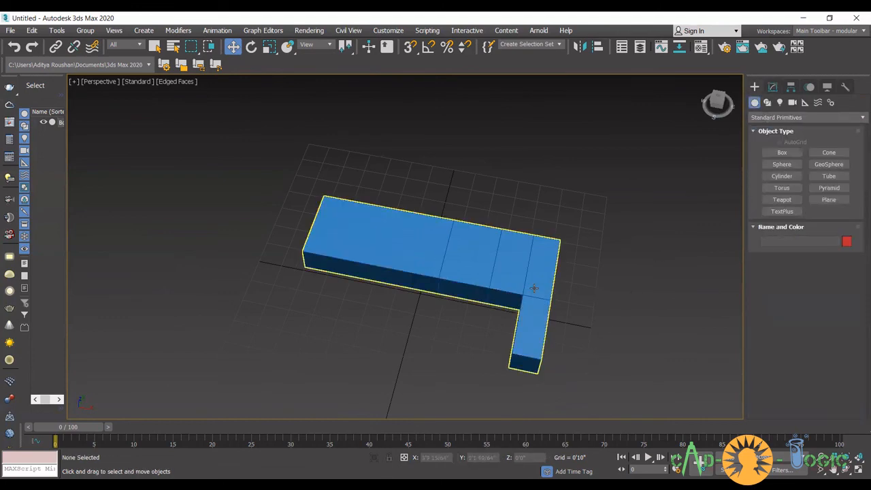
left_click(545, 343)
middle_click_drag(551, 348, 549, 310, "alt")
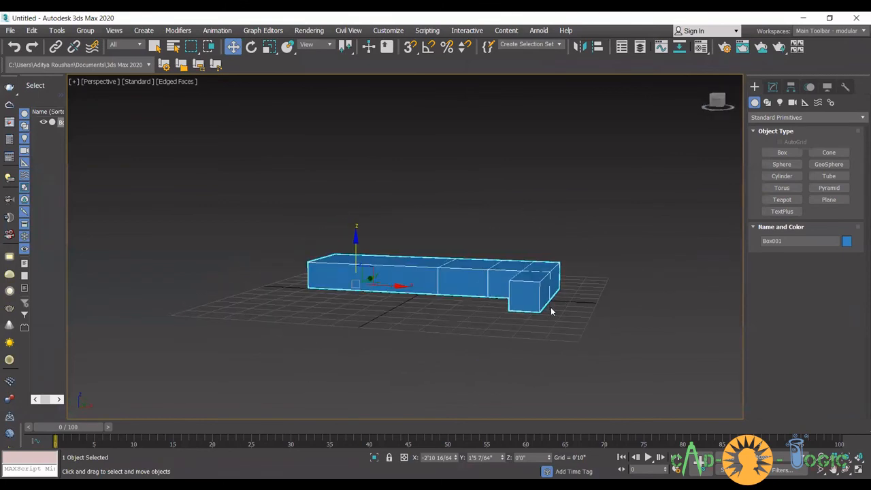